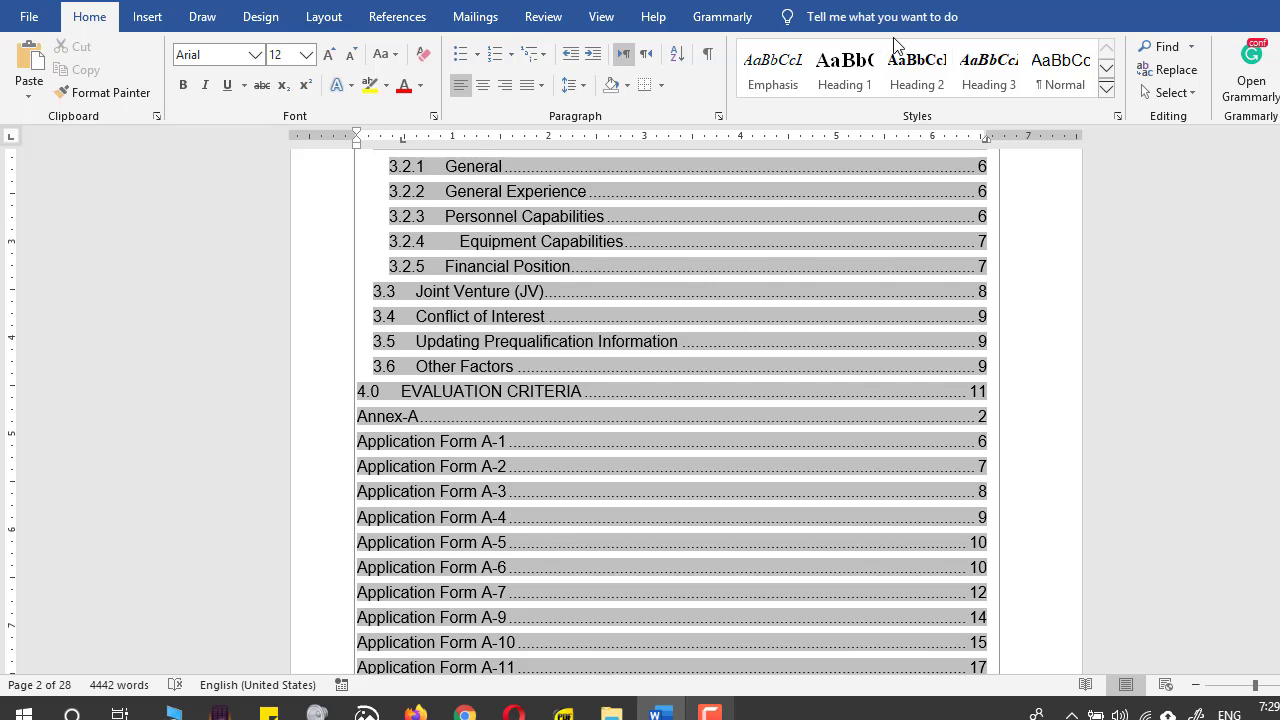
Follow the table of contents link to section 3.3 Joint Venture (JV).
click(774, 300)
triple_click(447, 302)
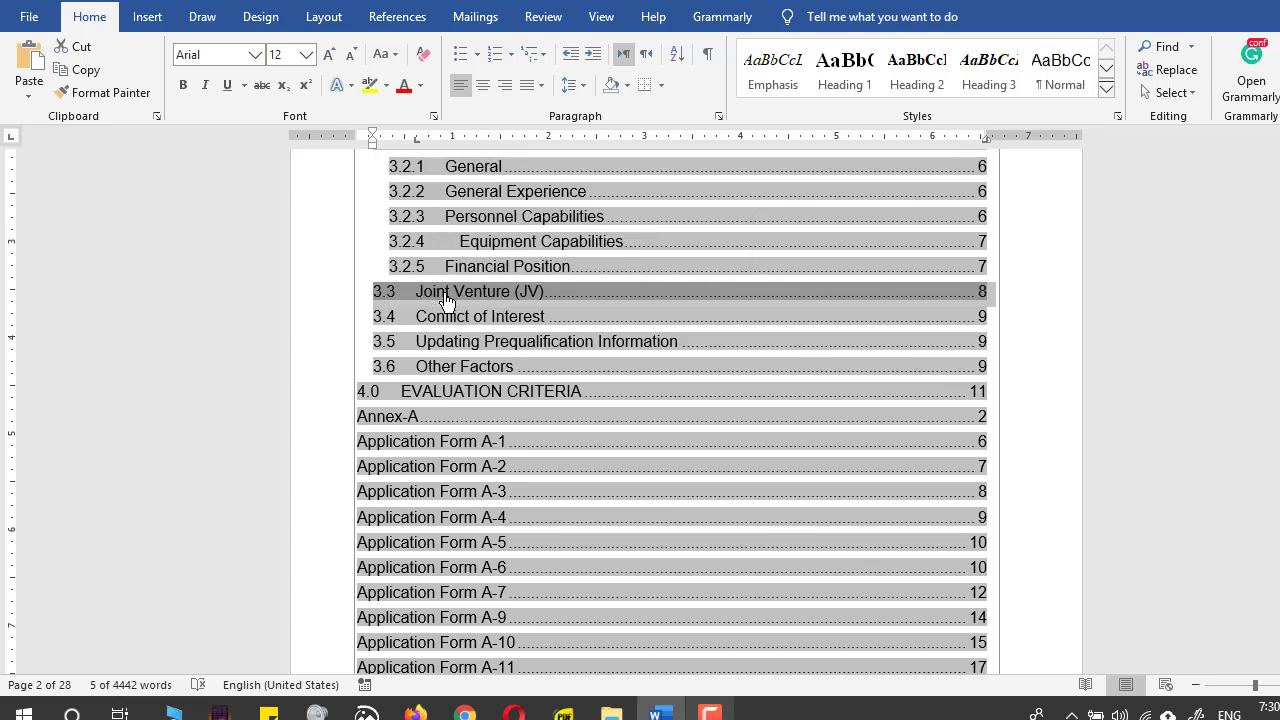
ctrl+click(447, 302)
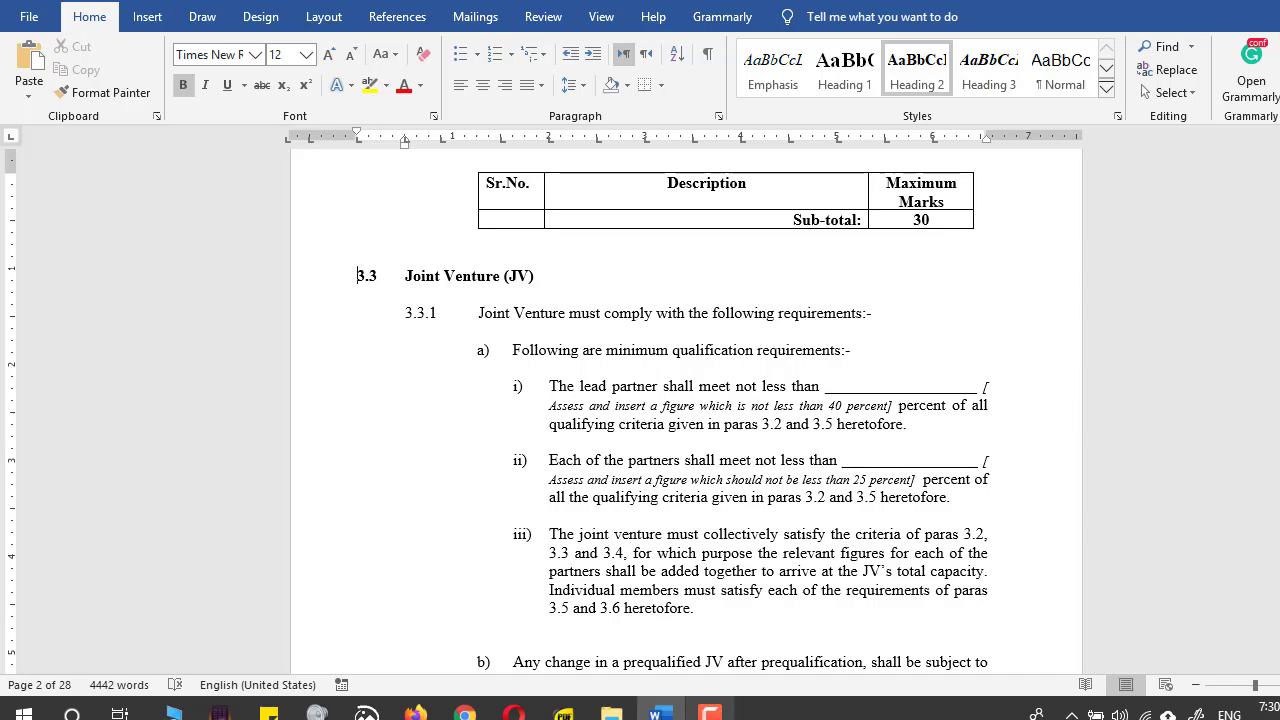
Return to the table of contents and examine its entries from 1.0 Introduction through the application forms.
drag(1277, 190, 1277, 163)
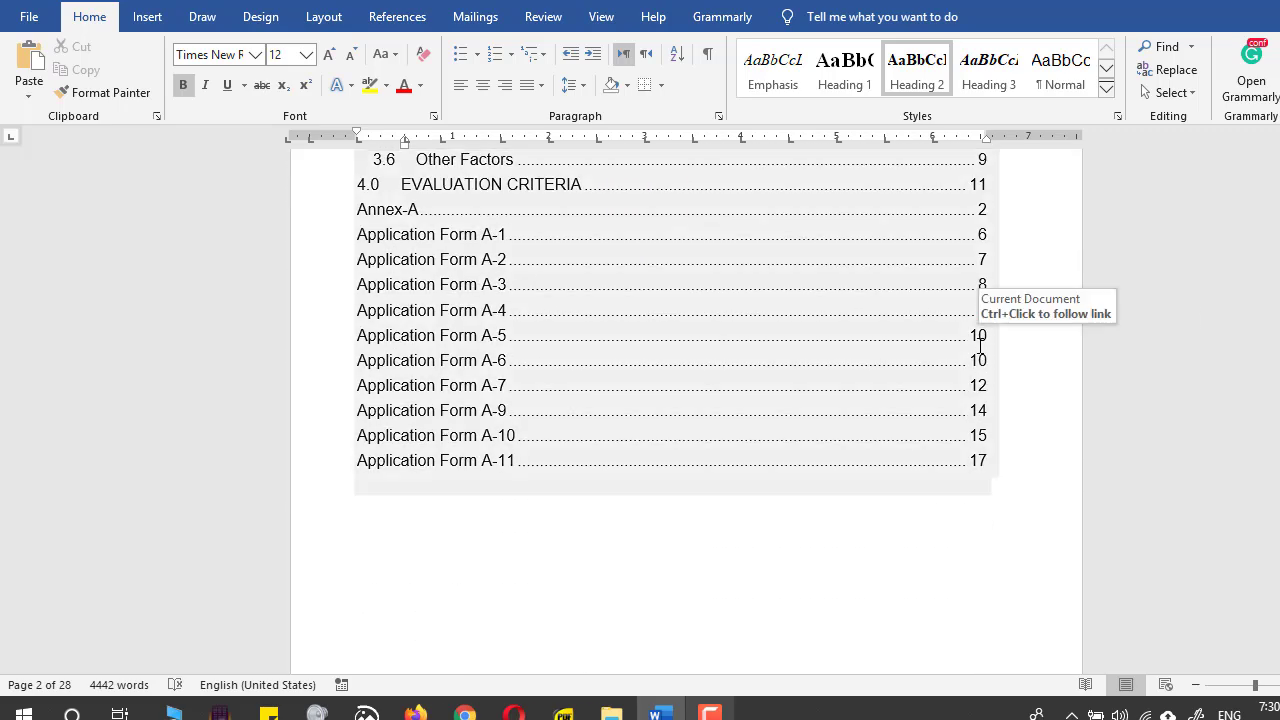
scroll(980, 334, up, 4)
scroll(980, 346, up, 3)
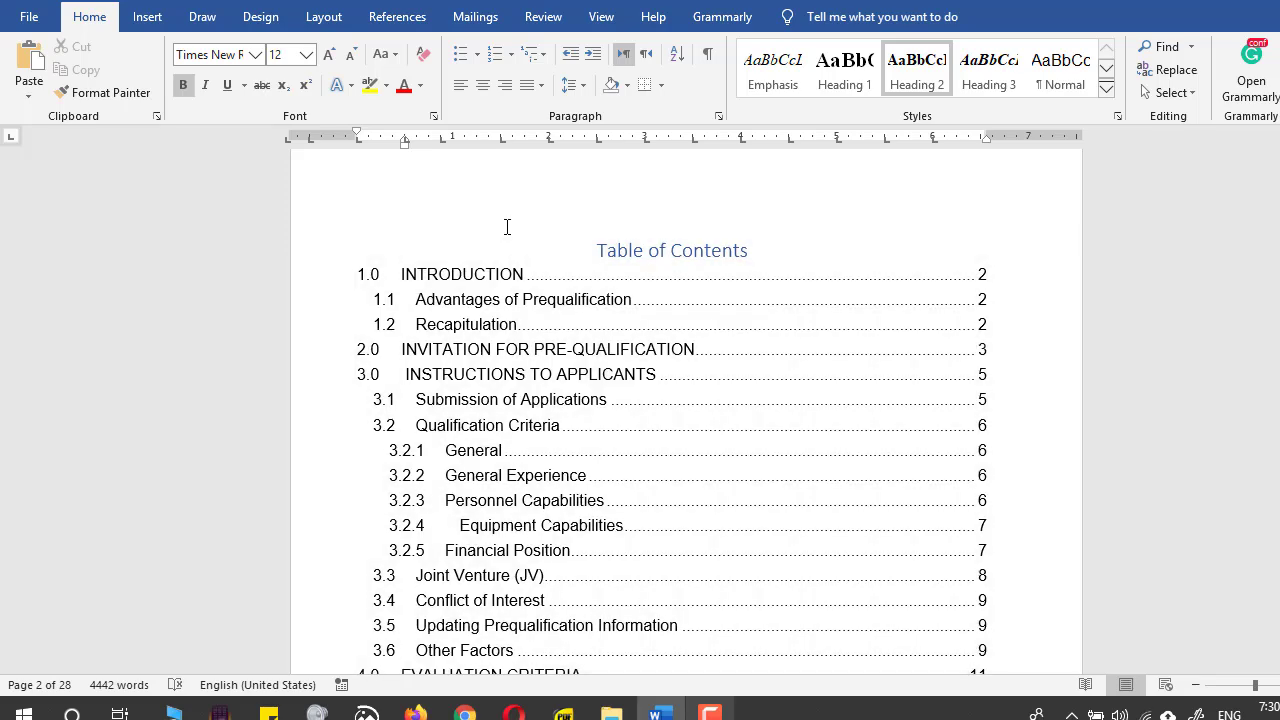
scroll(378, 320, down, 2)
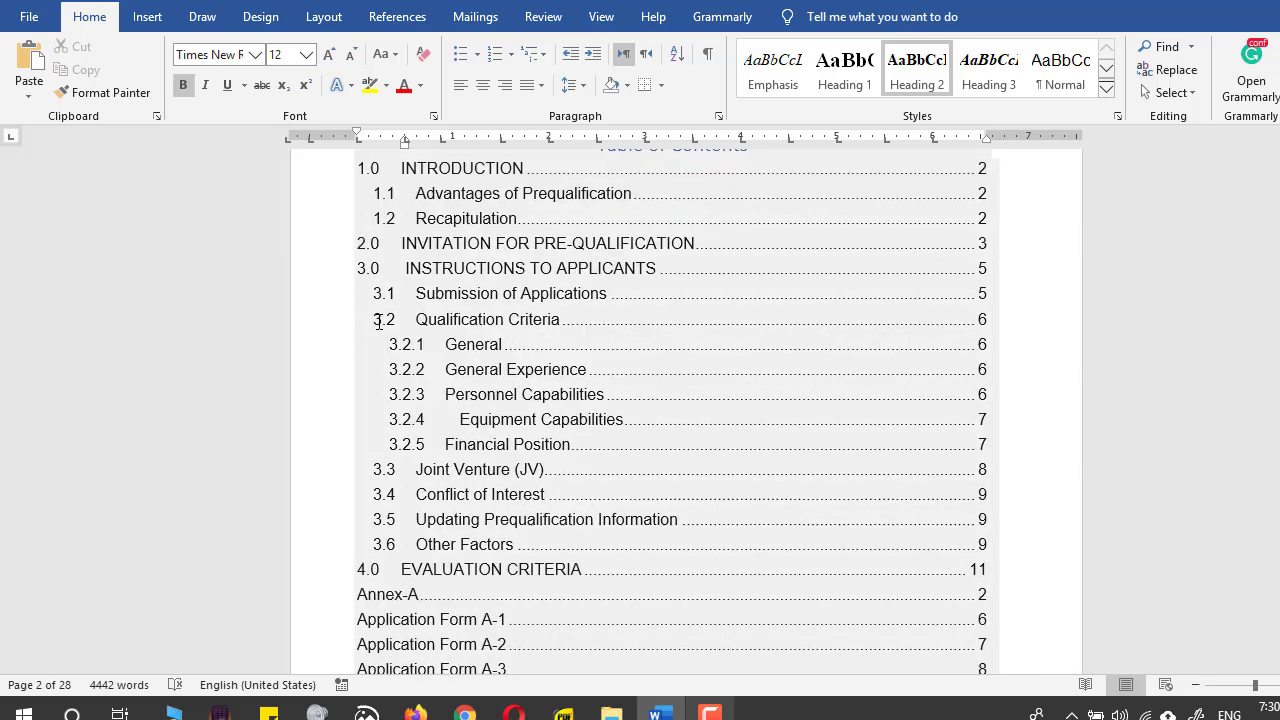
scroll(378, 320, up, 1)
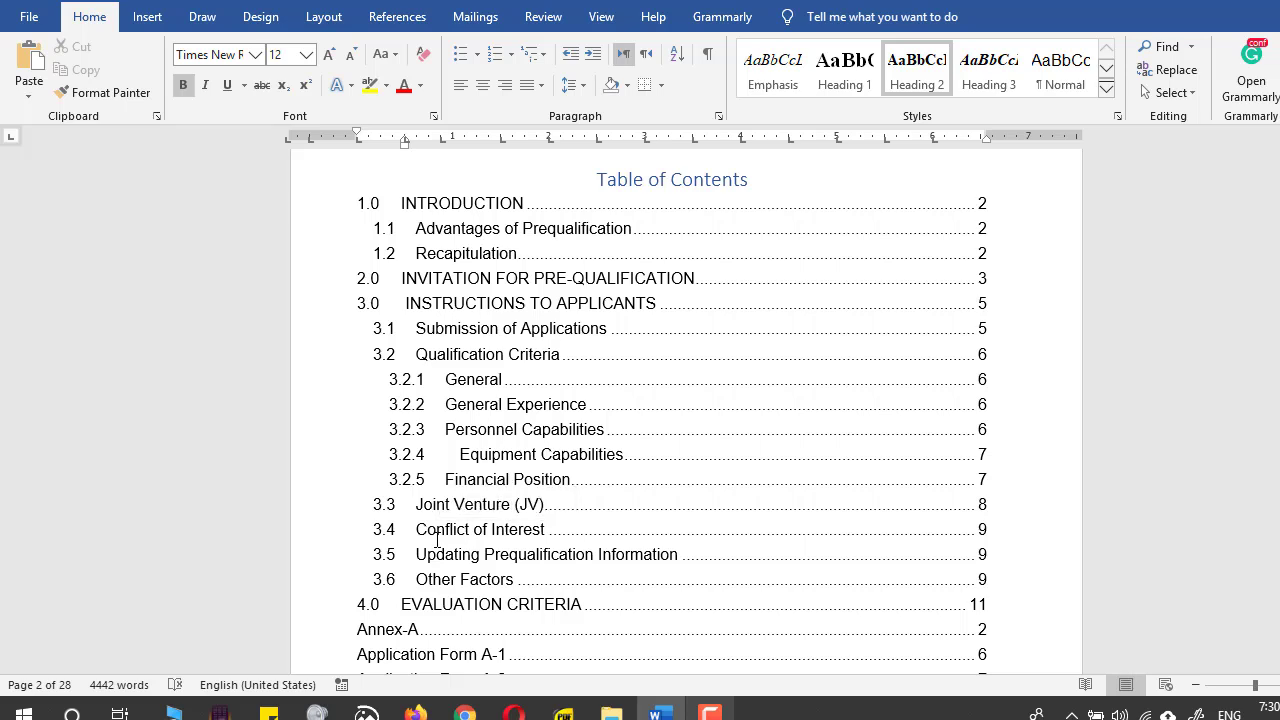
scroll(437, 540, down, 3)
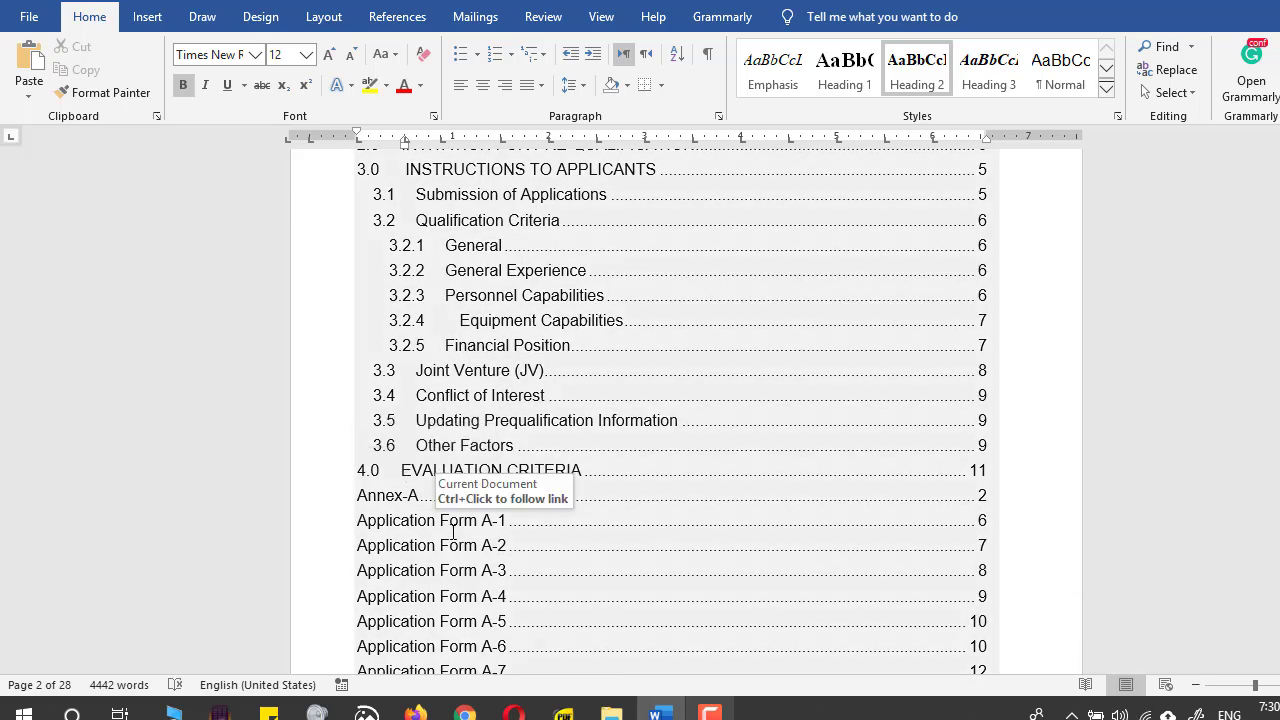
scroll(334, 450, down, 4)
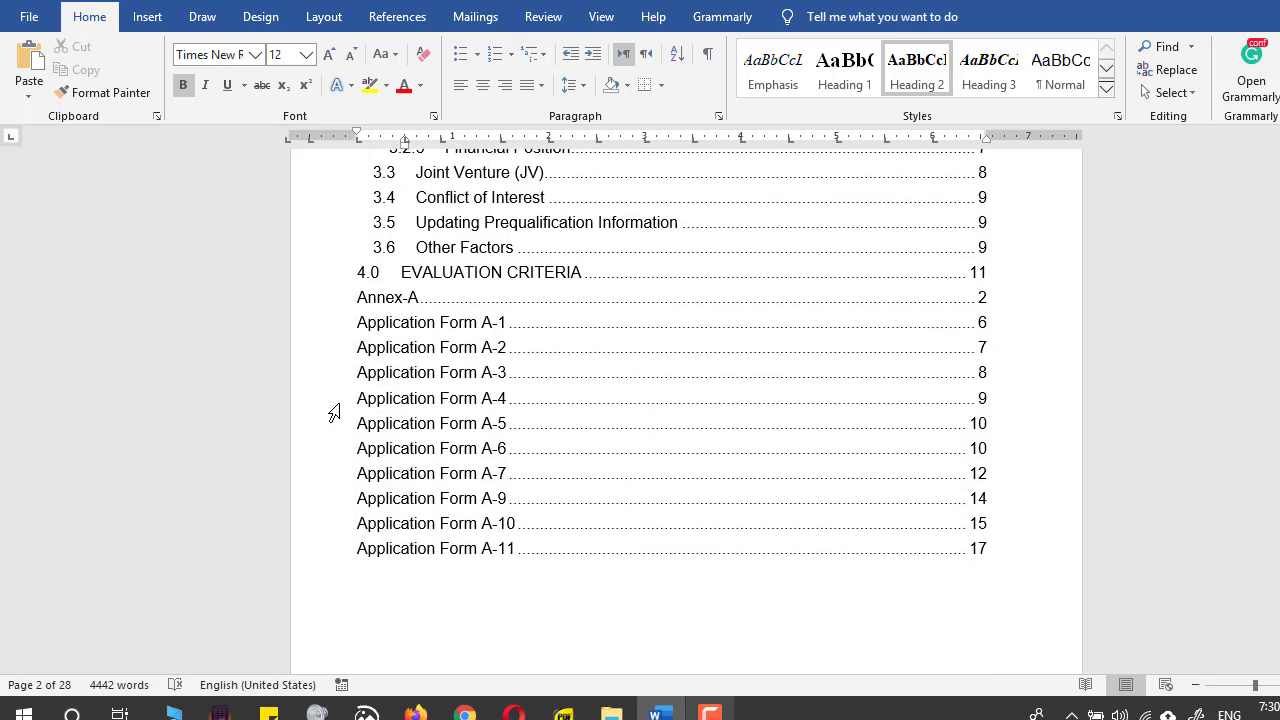
Highlight the table of contents entries from Annex-A through Application Form A-11, then clear the selection.
drag(453, 364, 973, 545)
key(Right)
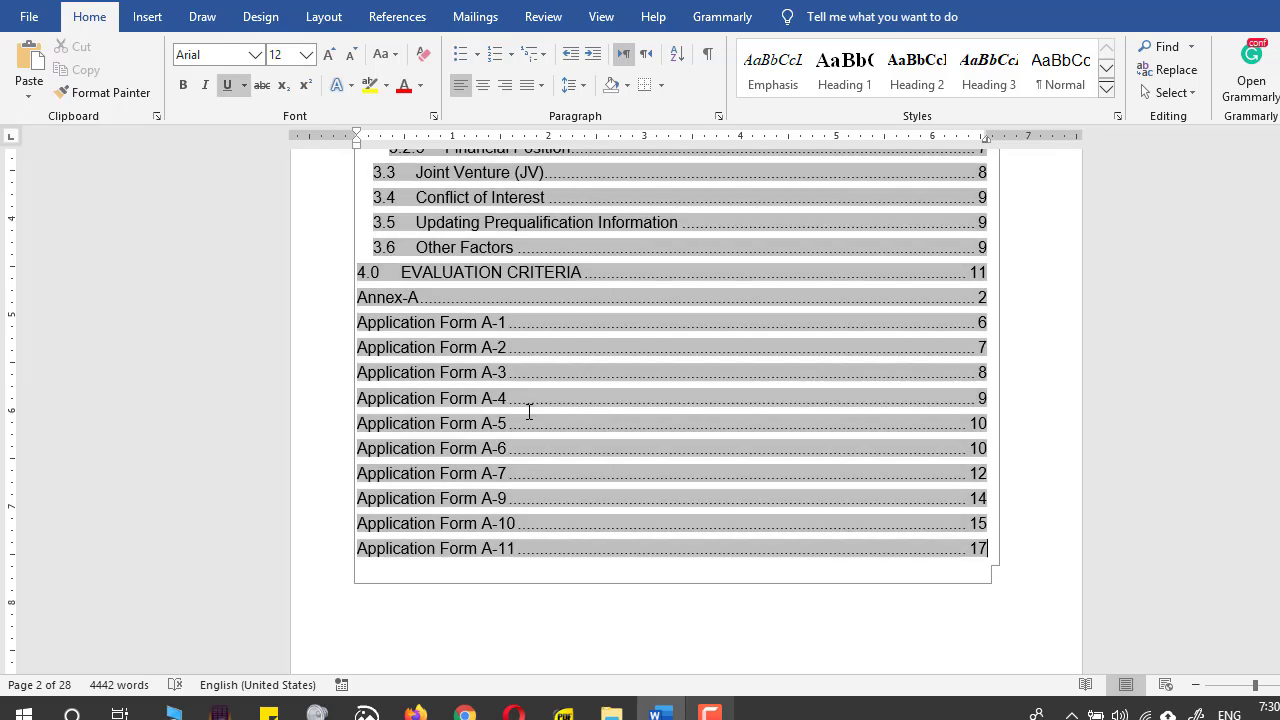
drag(360, 300, 620, 537)
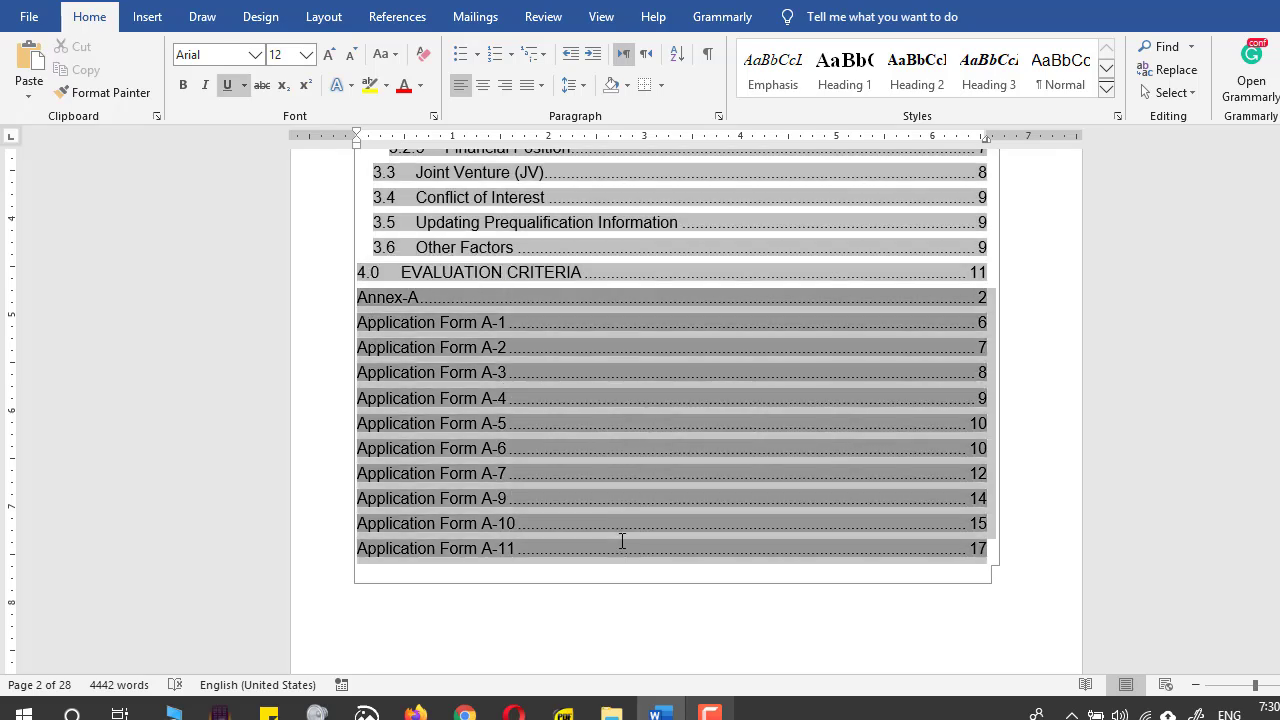
click(1030, 357)
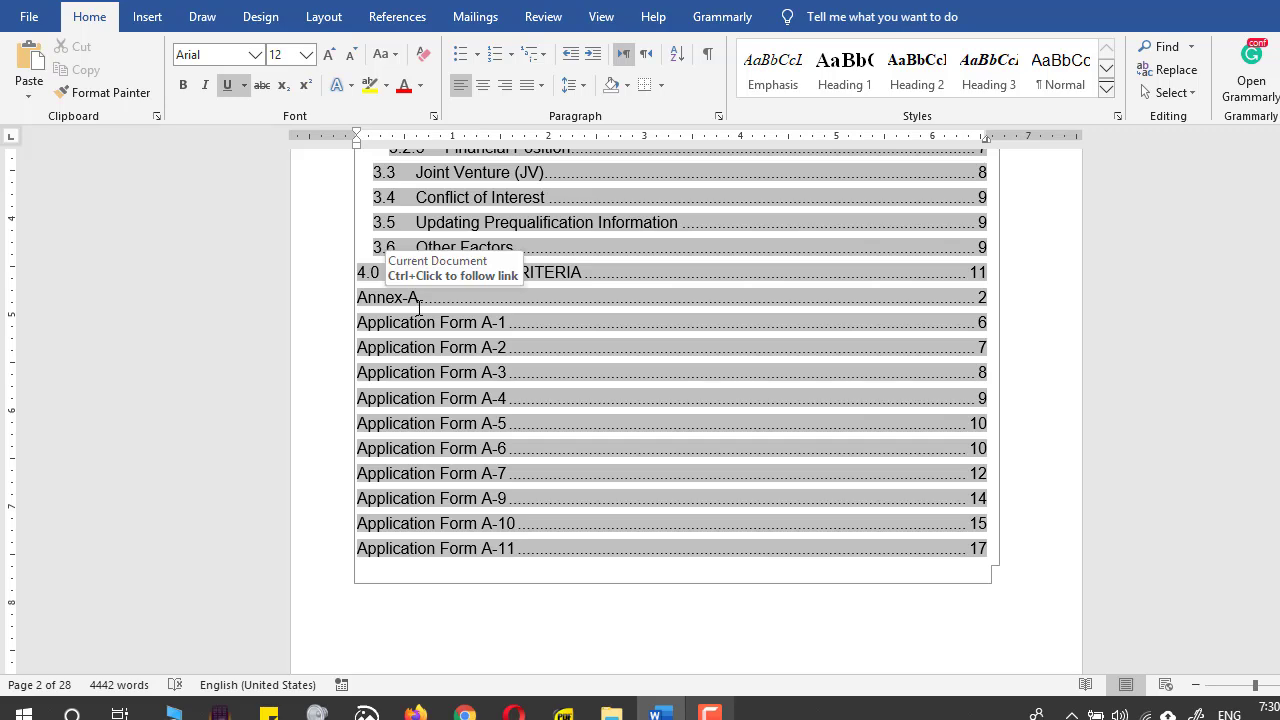
Follow the Annex-A link in the table of contents to the Letter of Application page.
scroll(635, 640, down, 7)
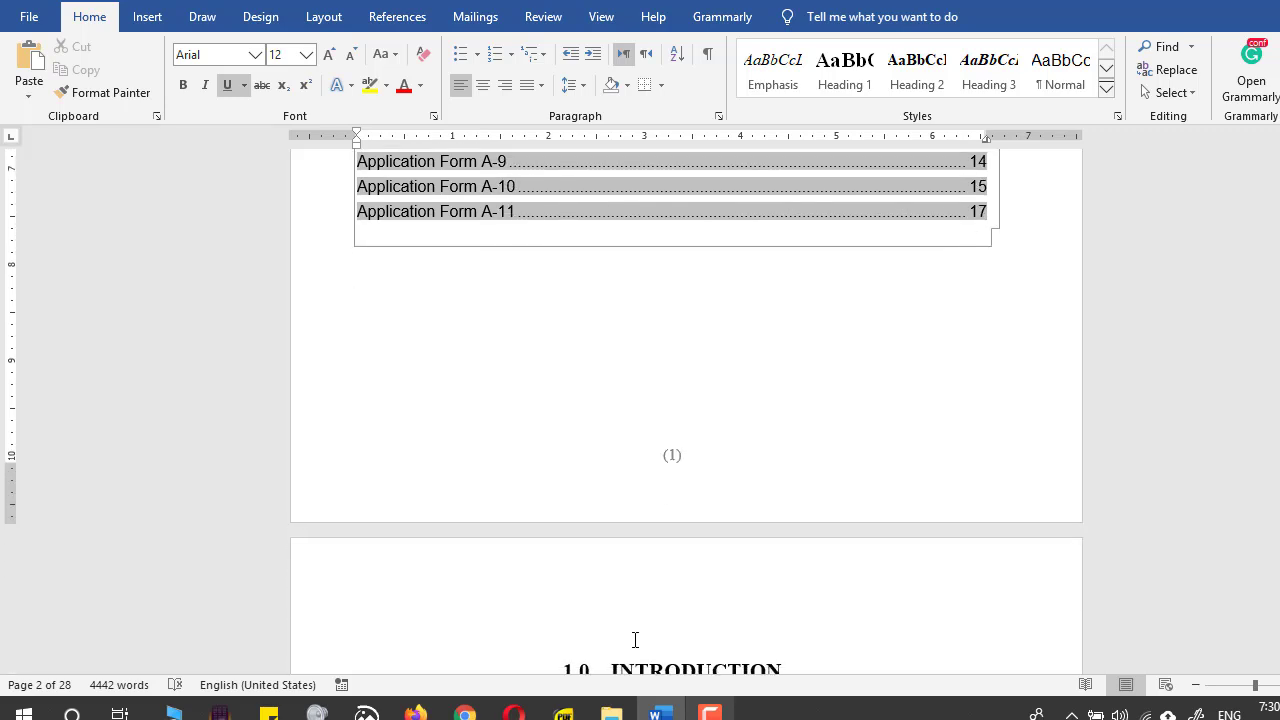
scroll(599, 393, up, 7)
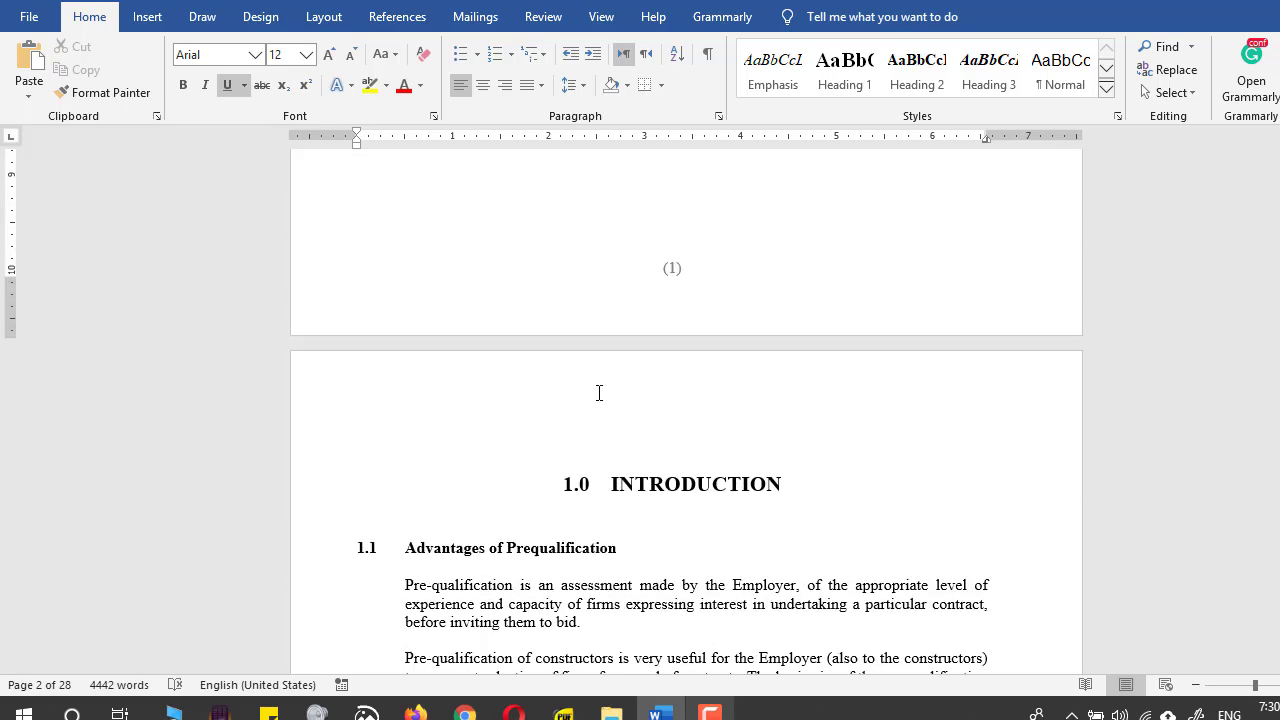
scroll(599, 393, up, 1)
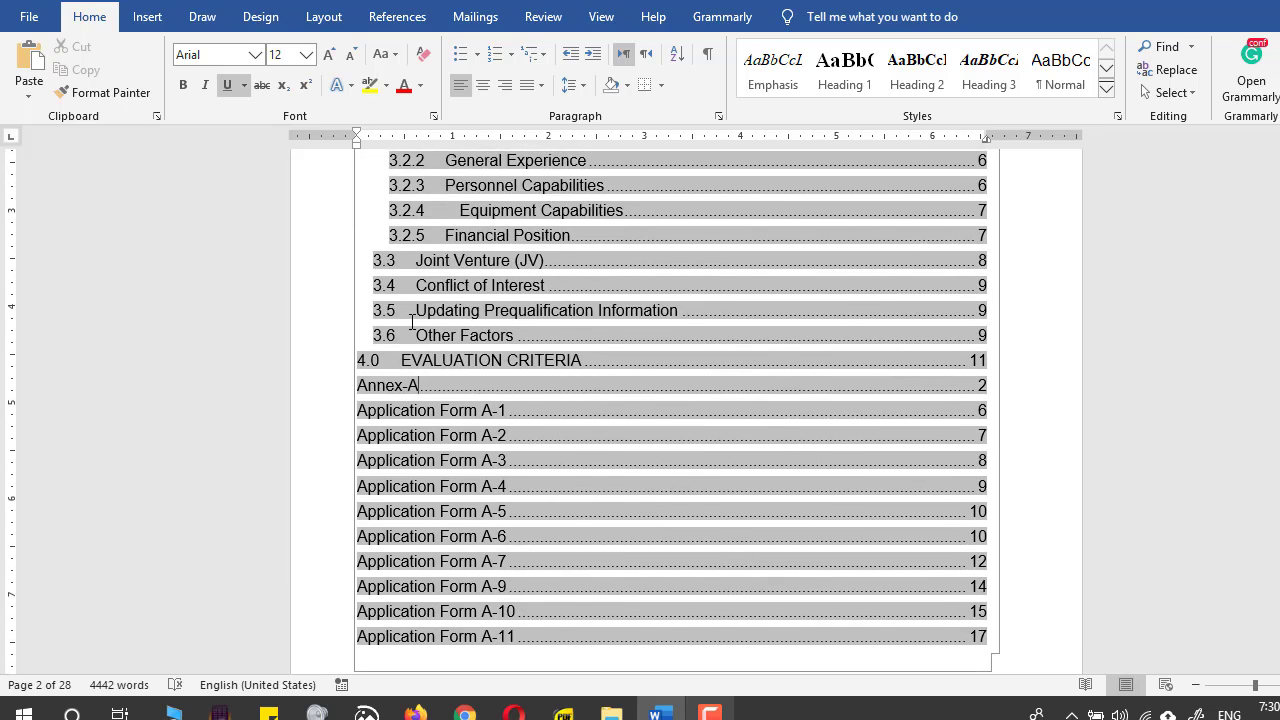
ctrl+click(407, 385)
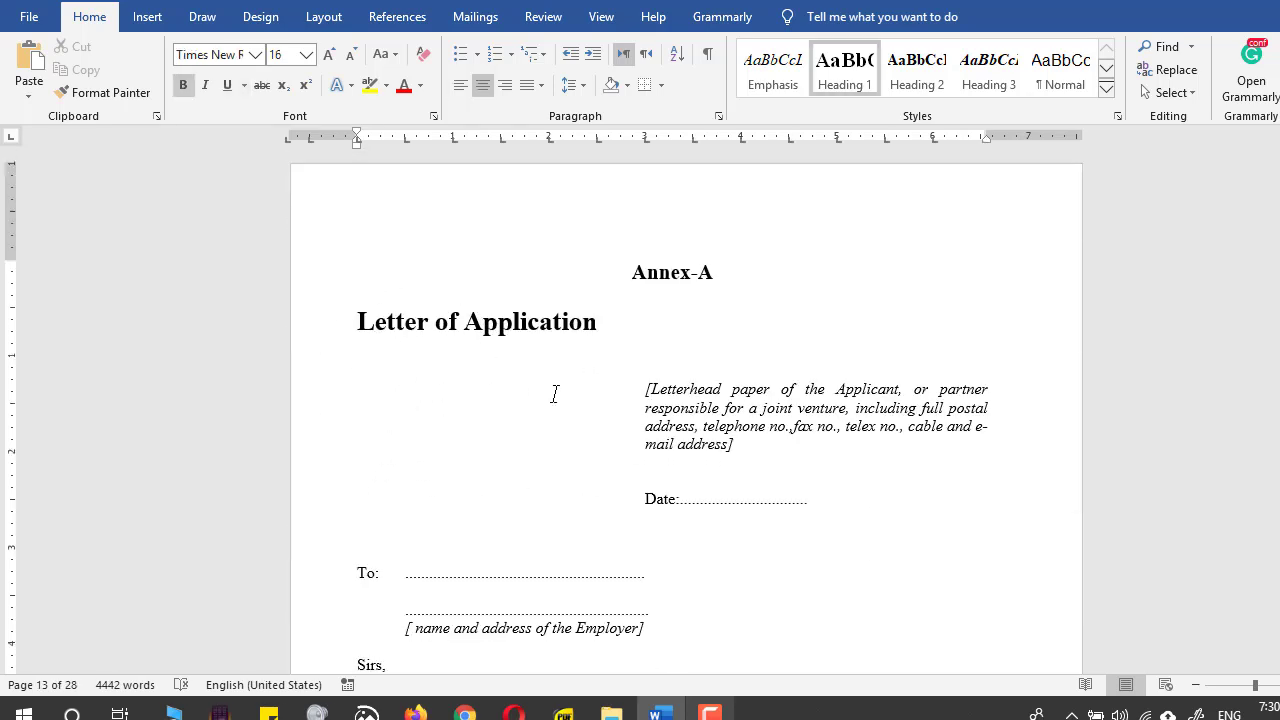
Insert a page break after the closing paragraph of section 4.0 Evaluation Criteria, ahead of Annex-A.
scroll(554, 394, up, 5)
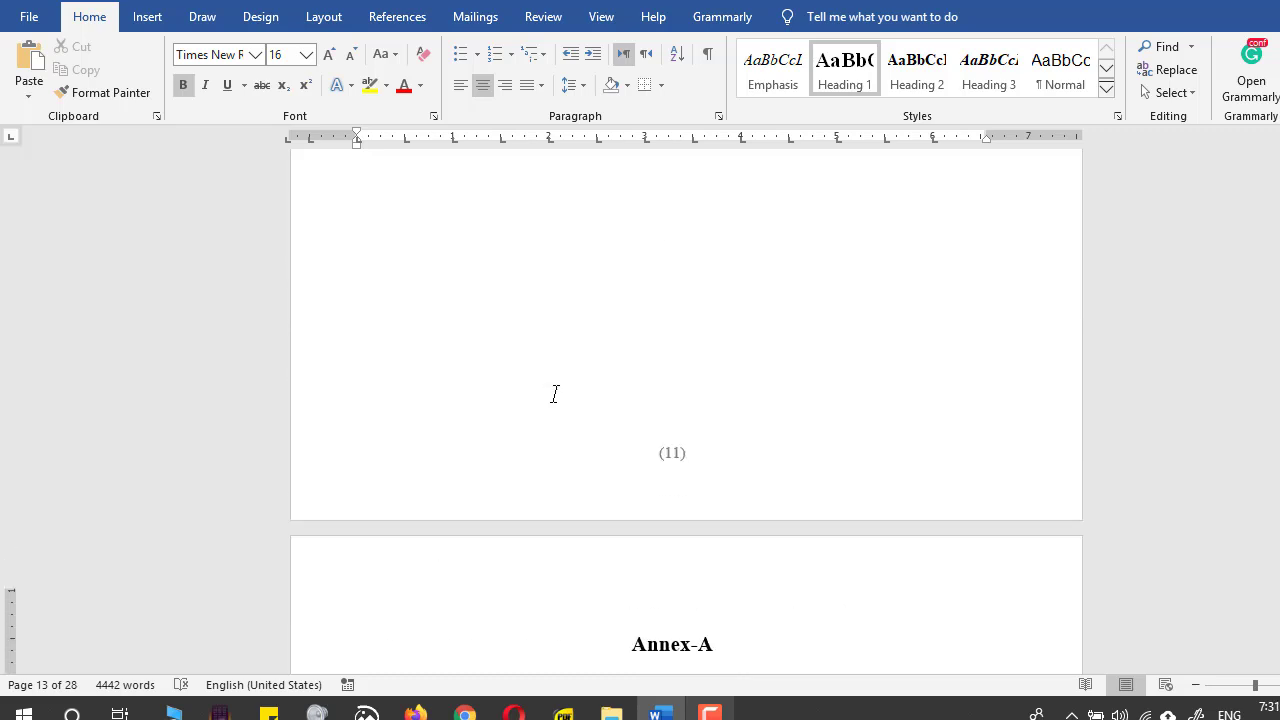
scroll(554, 394, up, 3)
scroll(554, 394, up, 2)
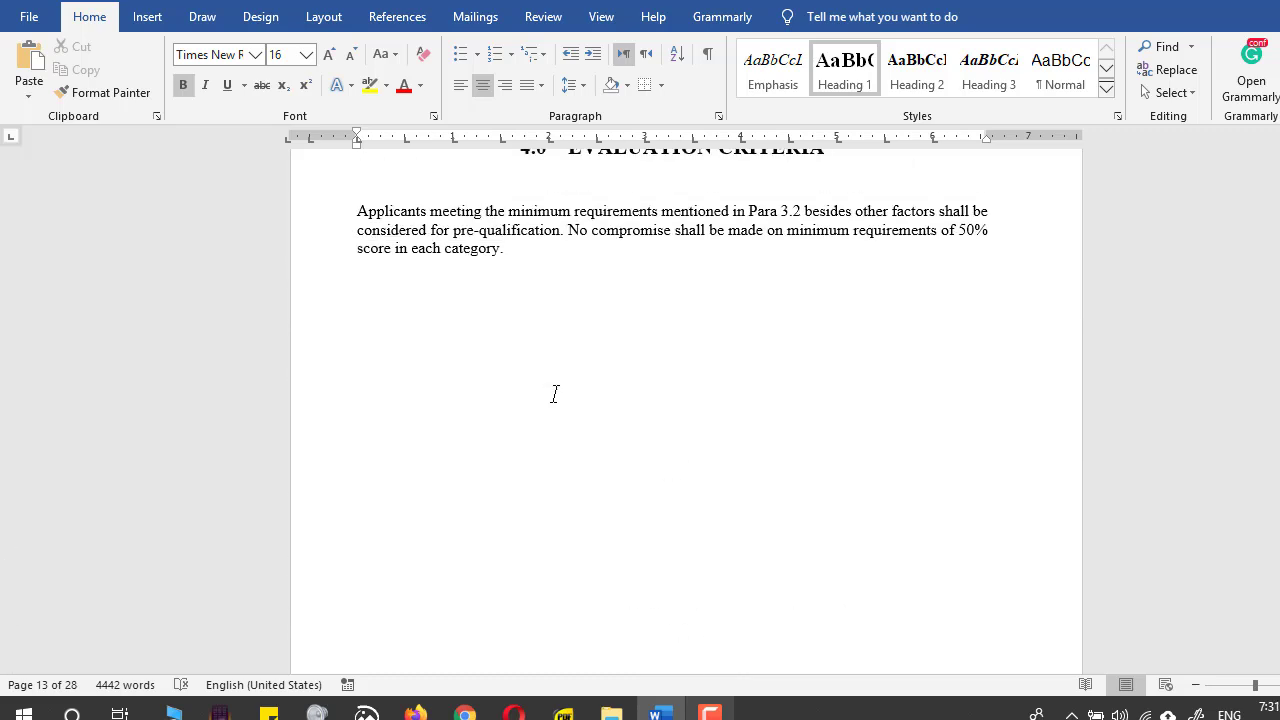
click(534, 243)
click(147, 17)
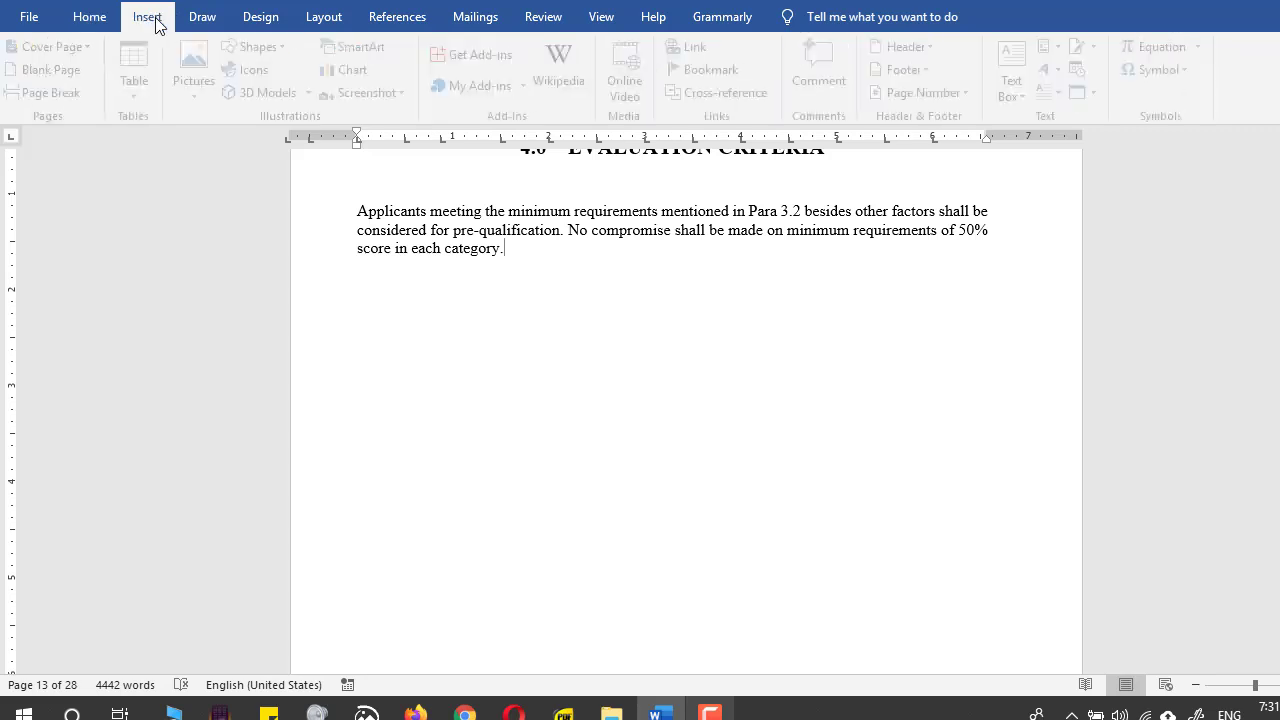
click(81, 88)
scroll(606, 534, down, 5)
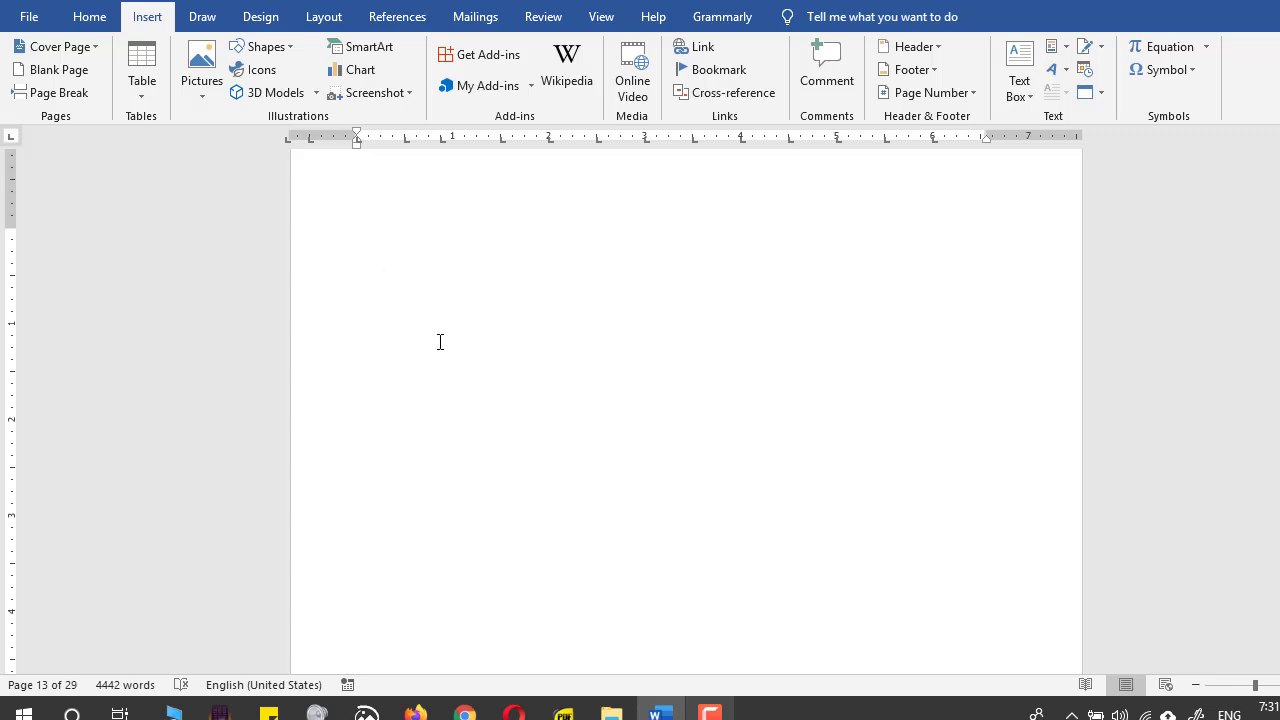
Select the main body from the end of section 4.0 back to the 1.0 Introduction heading and bookmark it as MAIN.
scroll(440, 342, up, 3)
scroll(440, 342, up, 3)
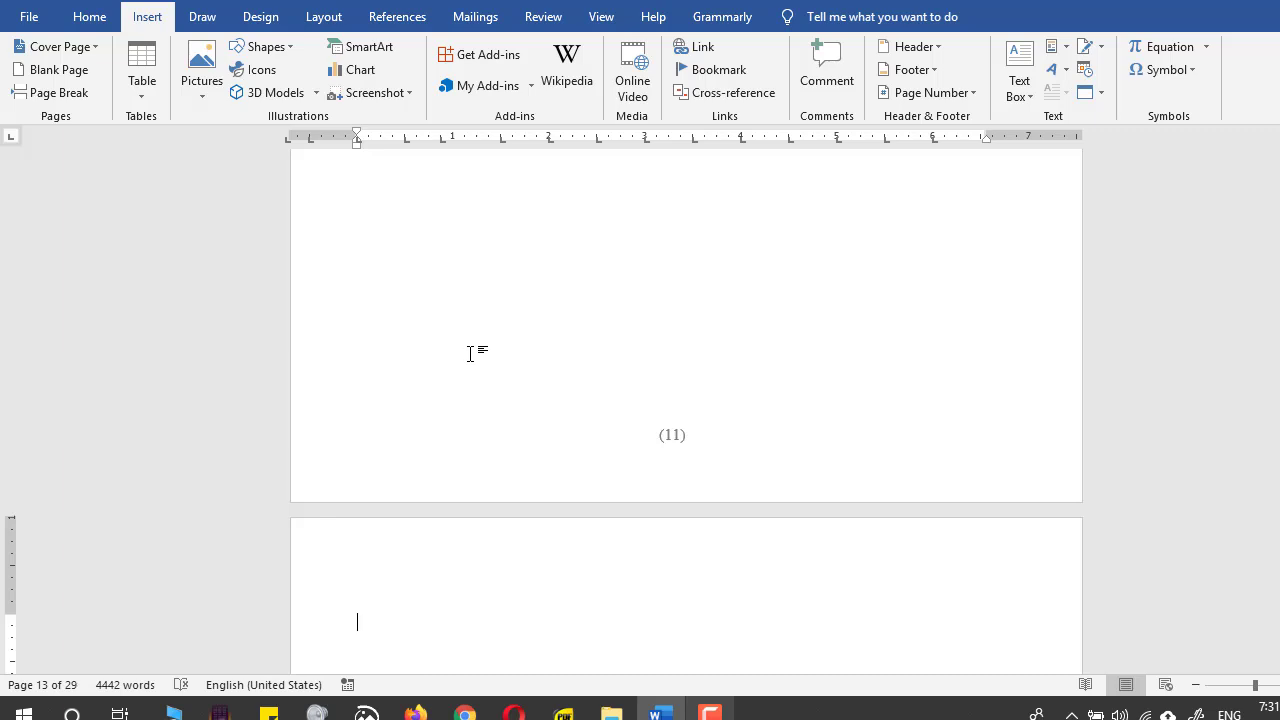
scroll(476, 365, up, 5)
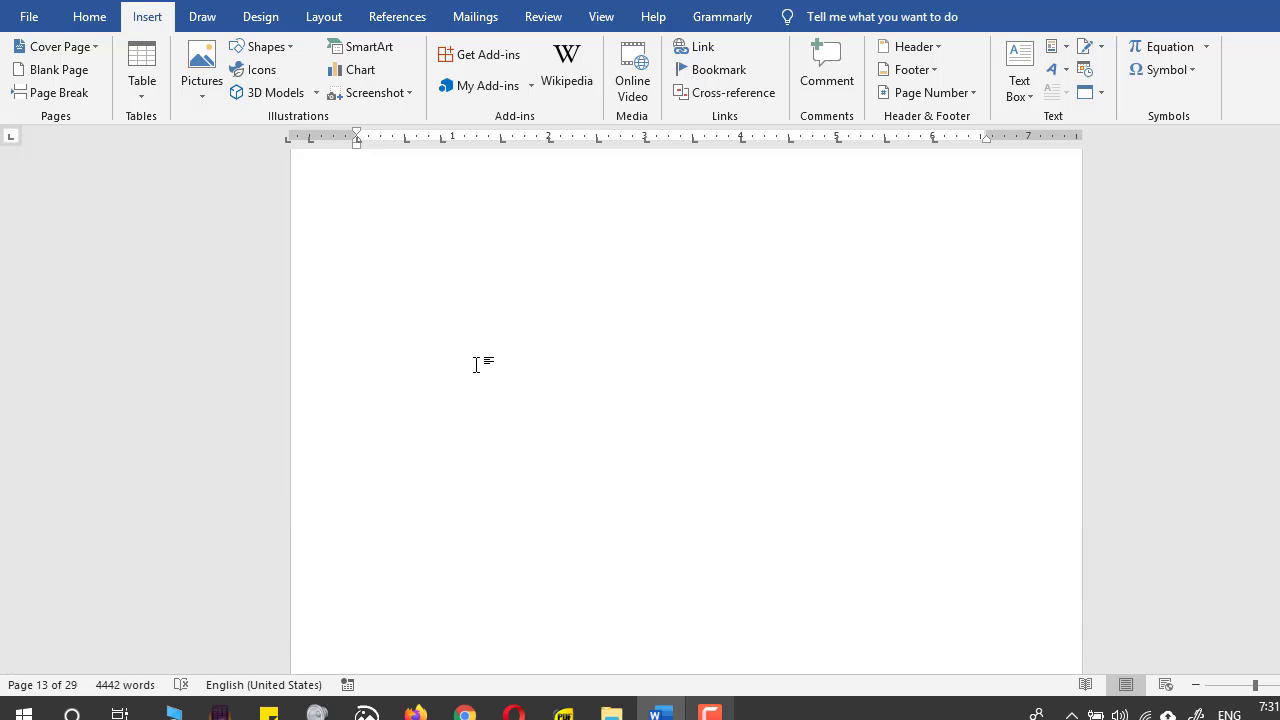
scroll(476, 365, up, 3)
drag(528, 285, 565, 180)
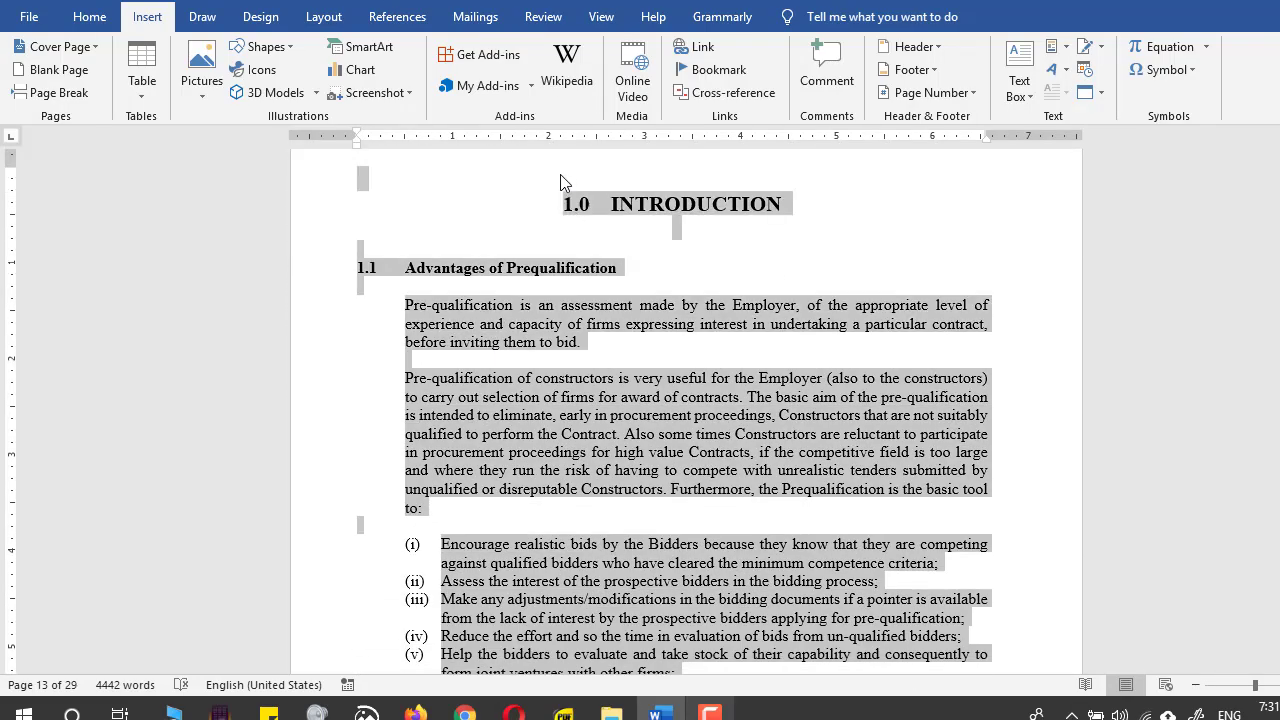
click(89, 17)
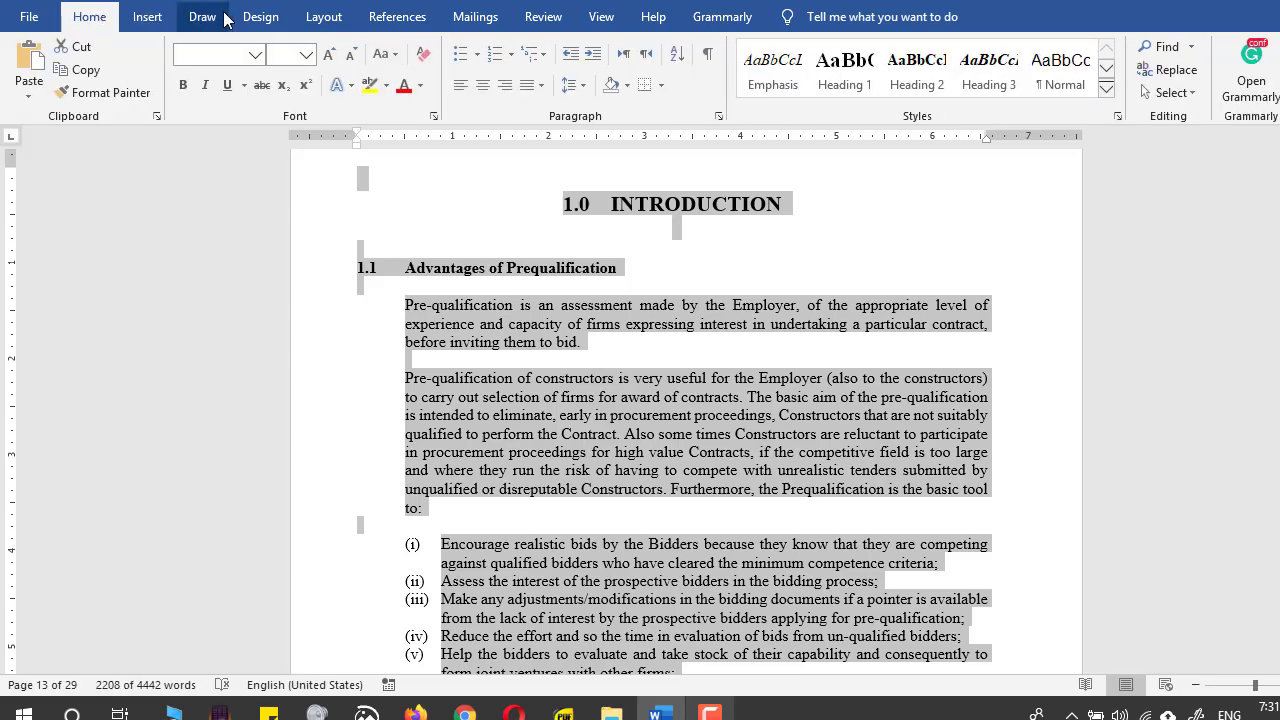
click(158, 18)
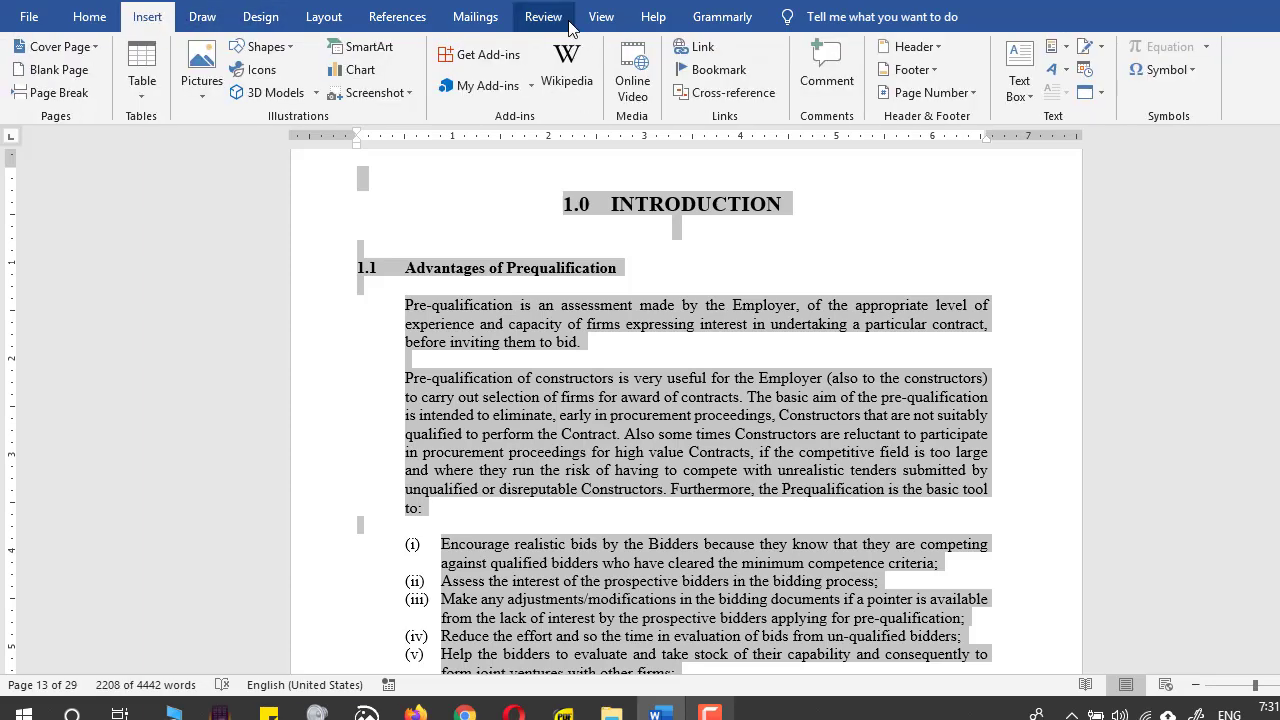
click(700, 72)
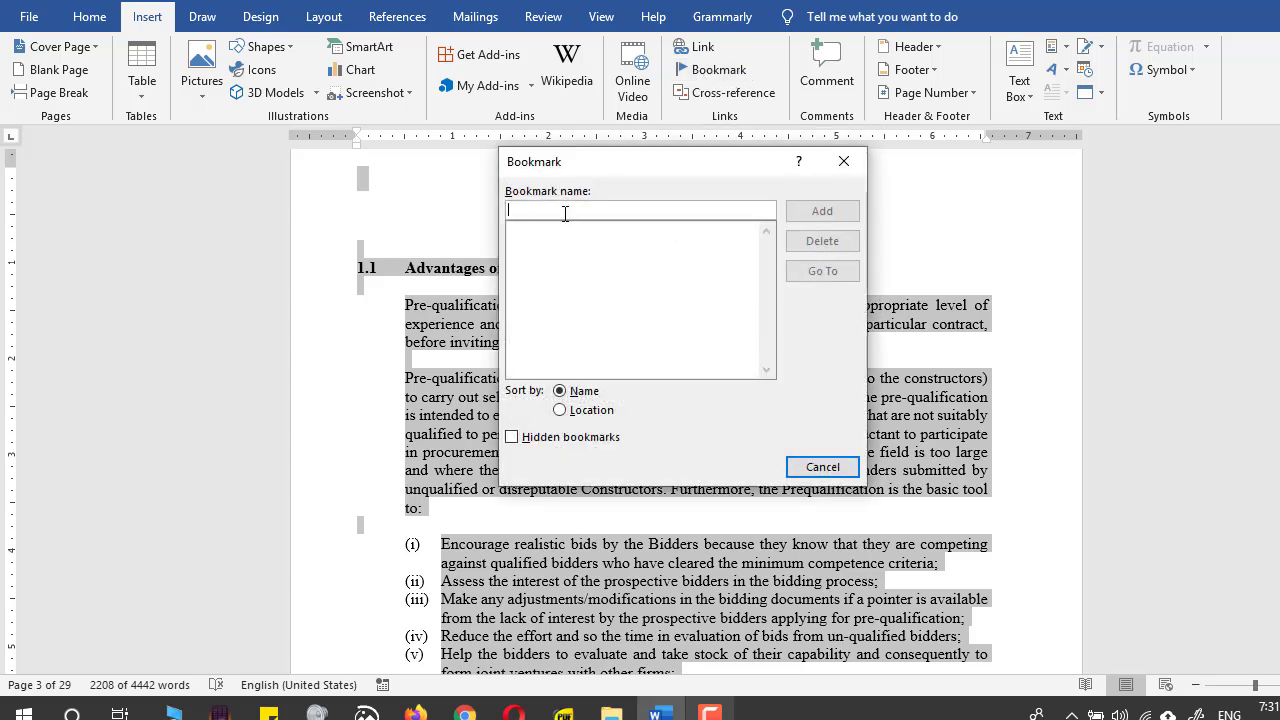
text(MAIN)
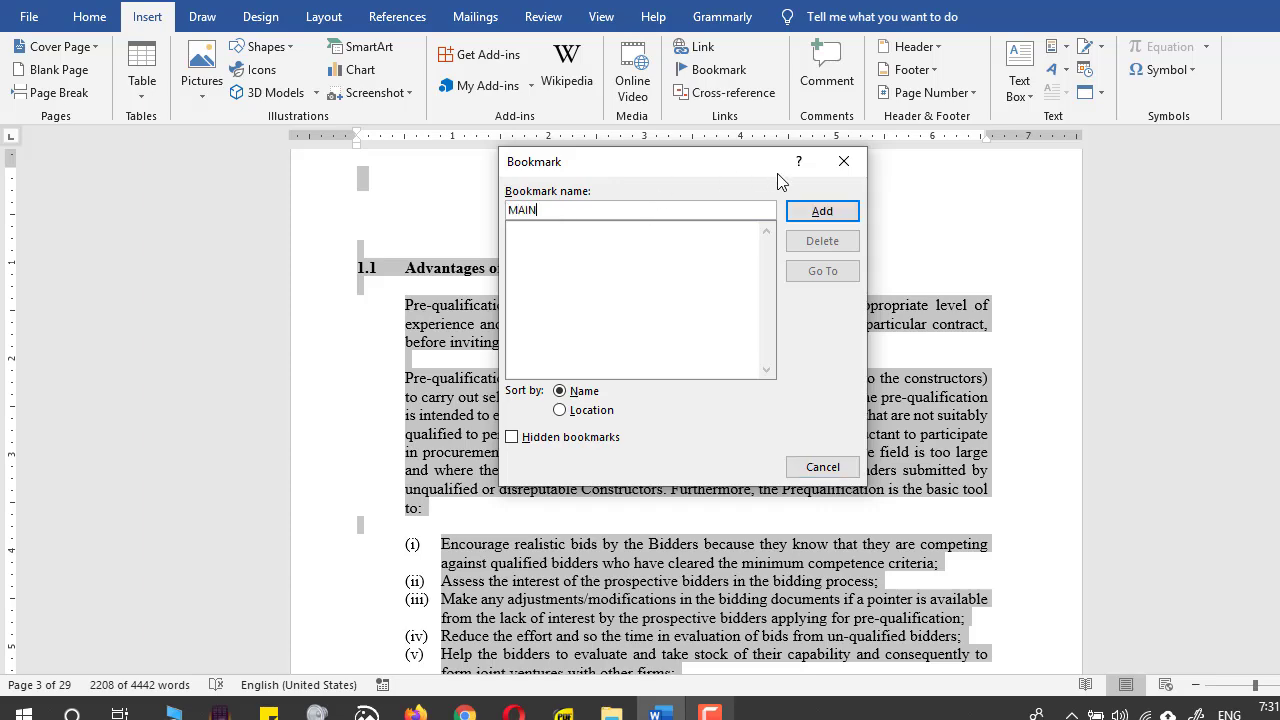
click(818, 216)
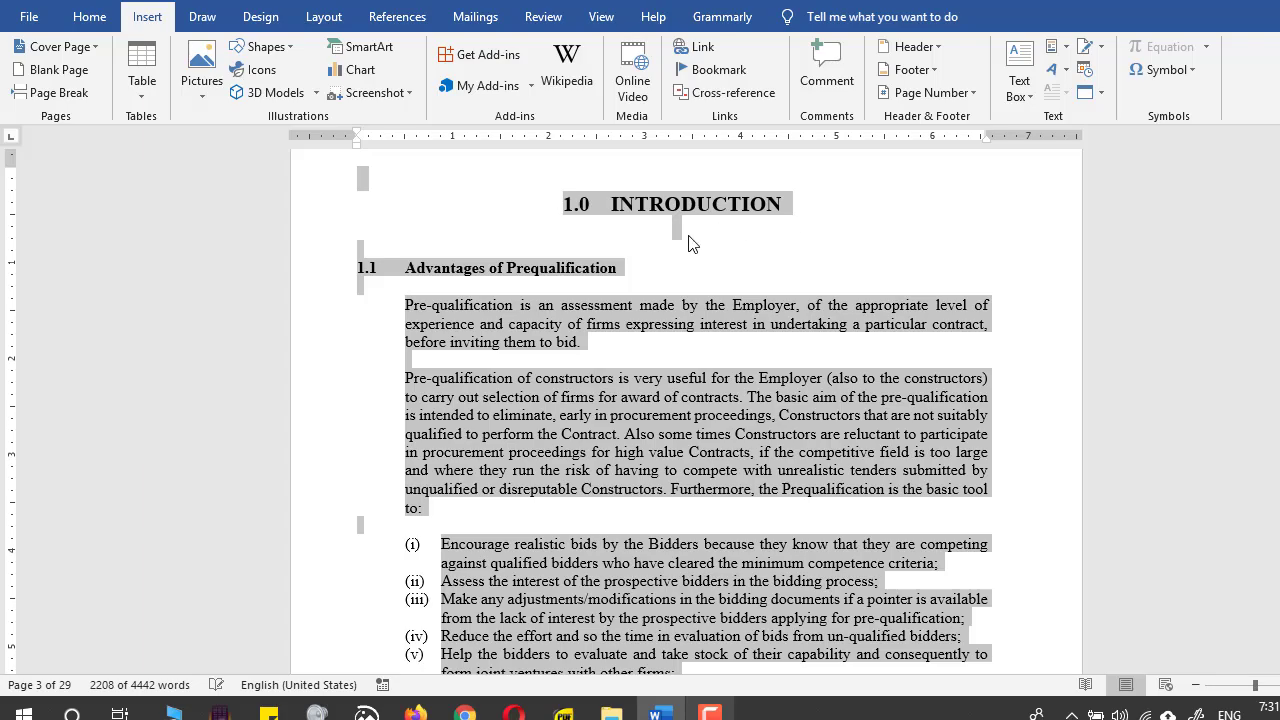
Select everything from the Annex-A heading to the end of the document and bookmark it as annexures.
drag(1273, 180, 1273, 211)
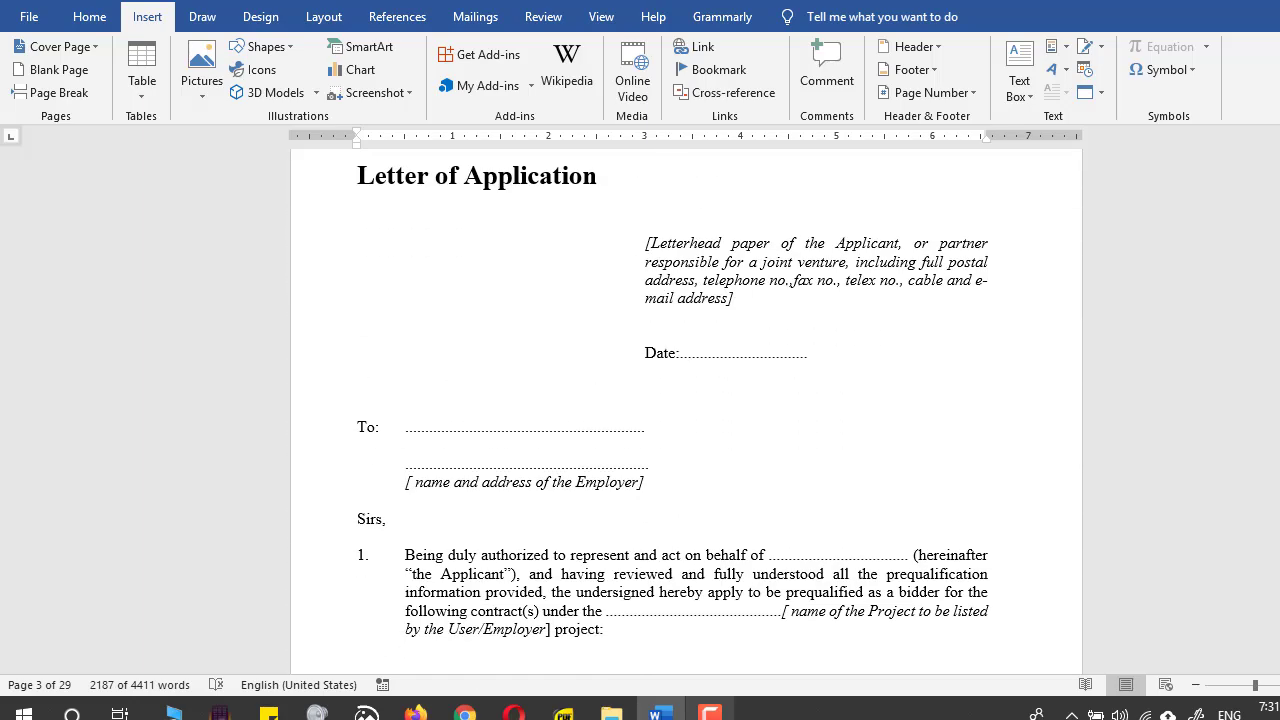
scroll(930, 366, down, 1)
scroll(930, 366, up, 3)
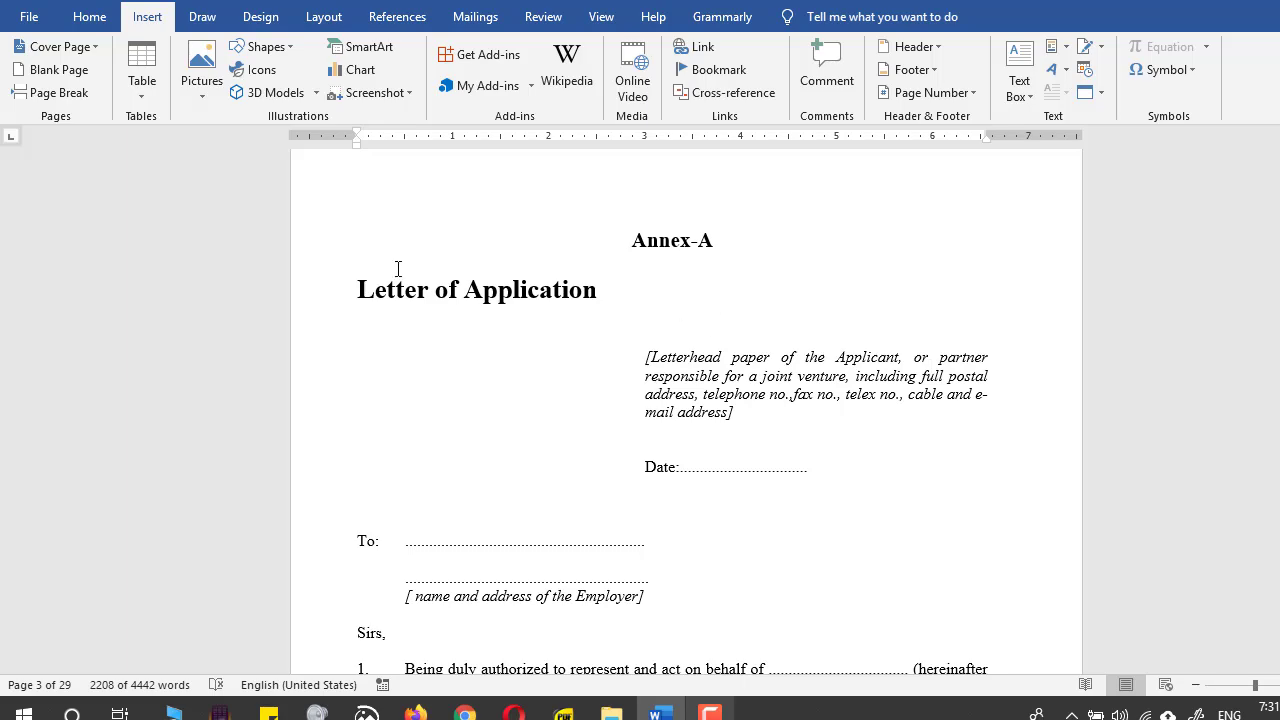
click(314, 245)
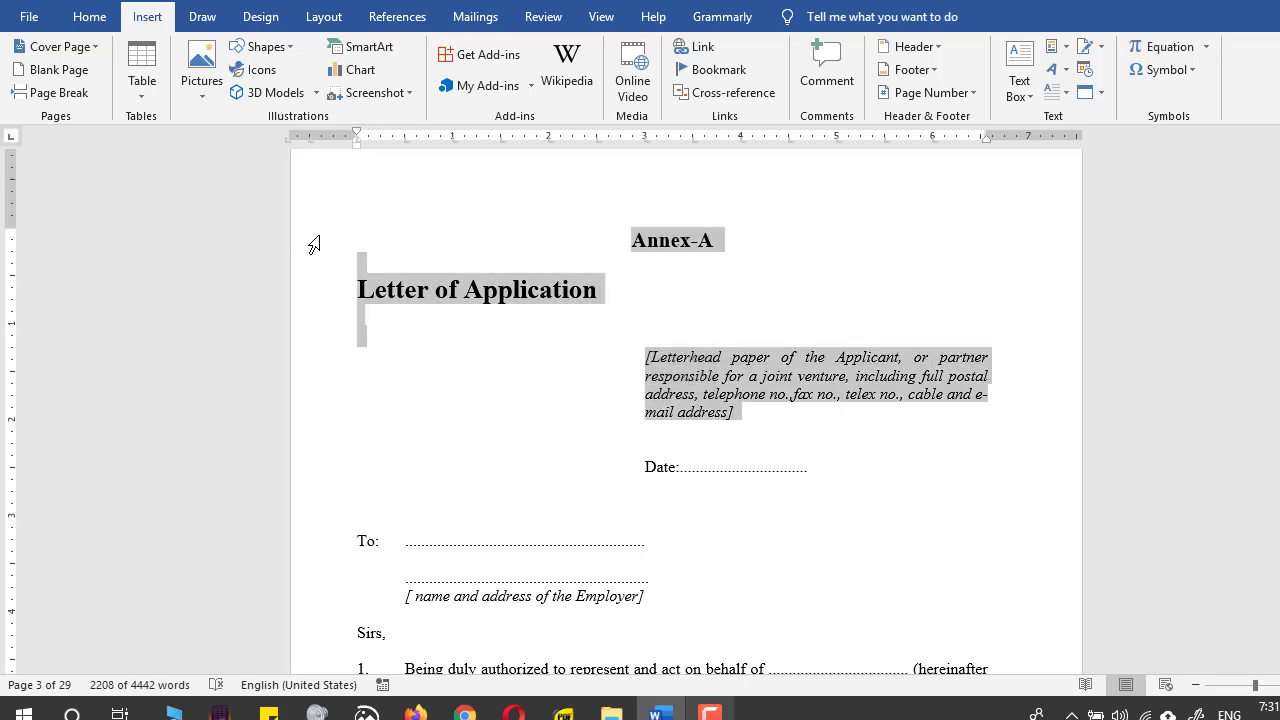
drag(486, 688, 1120, 690)
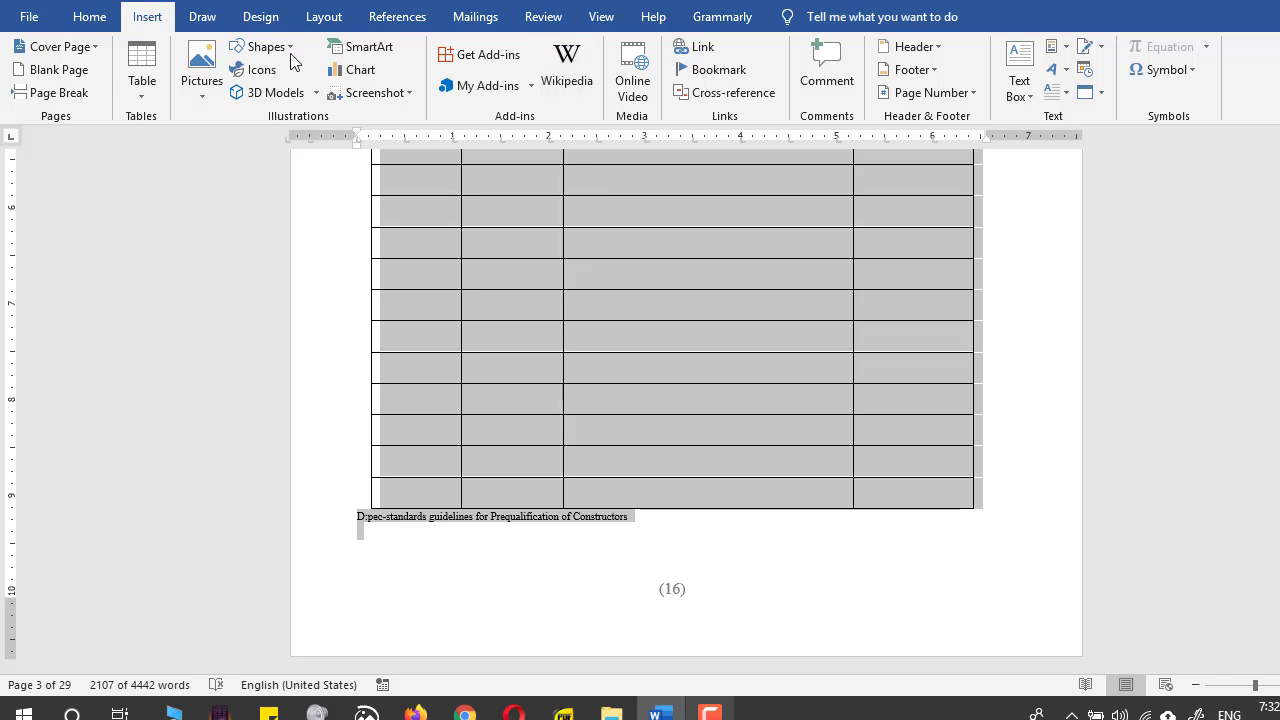
click(697, 77)
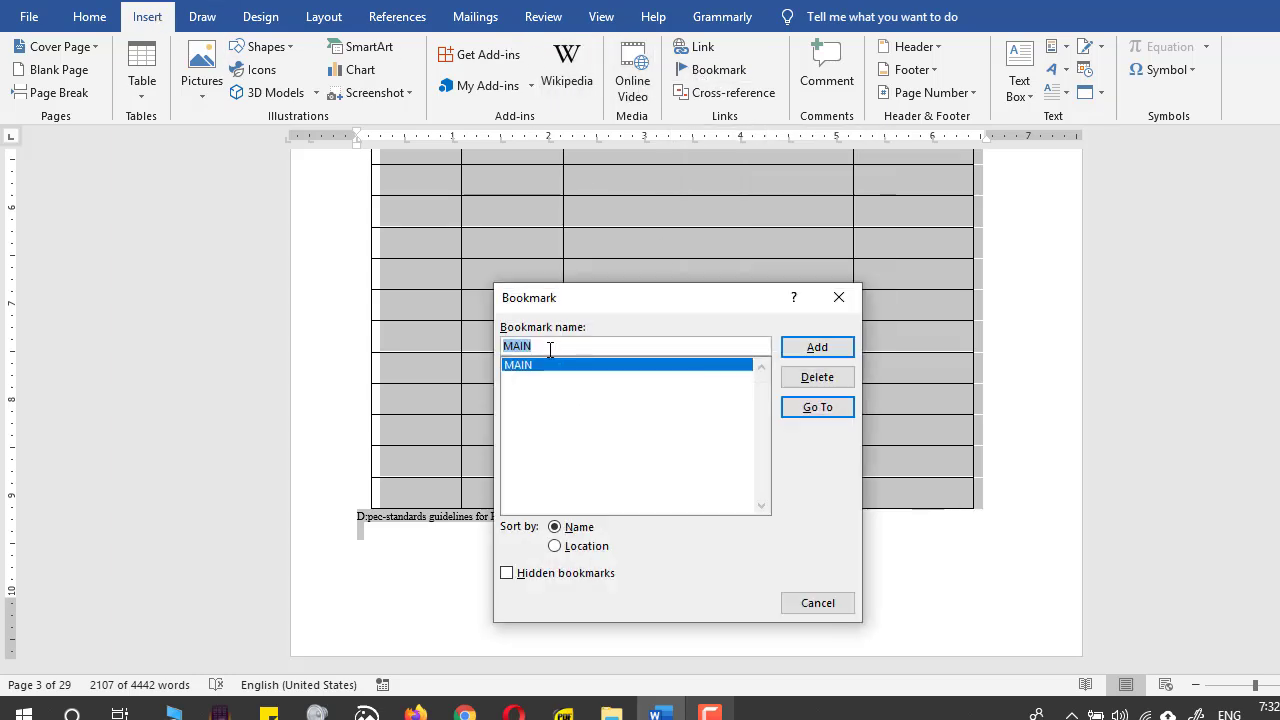
text(annexures)
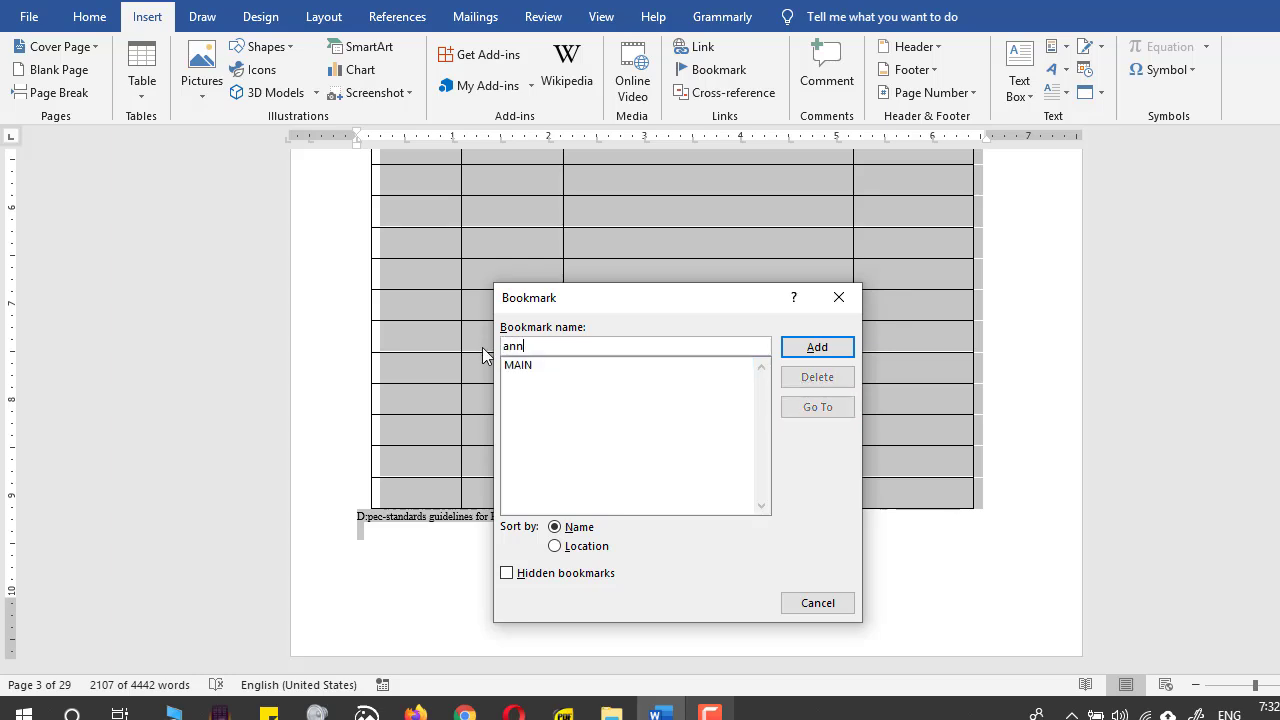
click(814, 347)
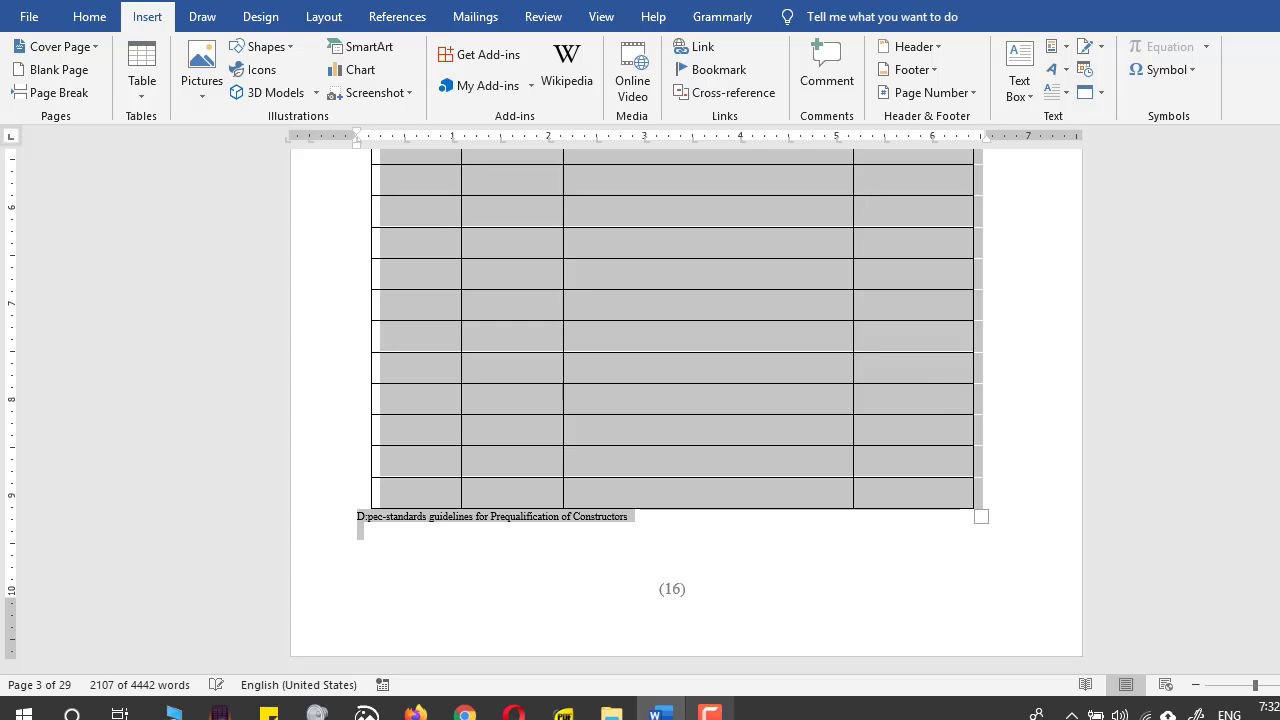
scroll(686, 400, up, 20)
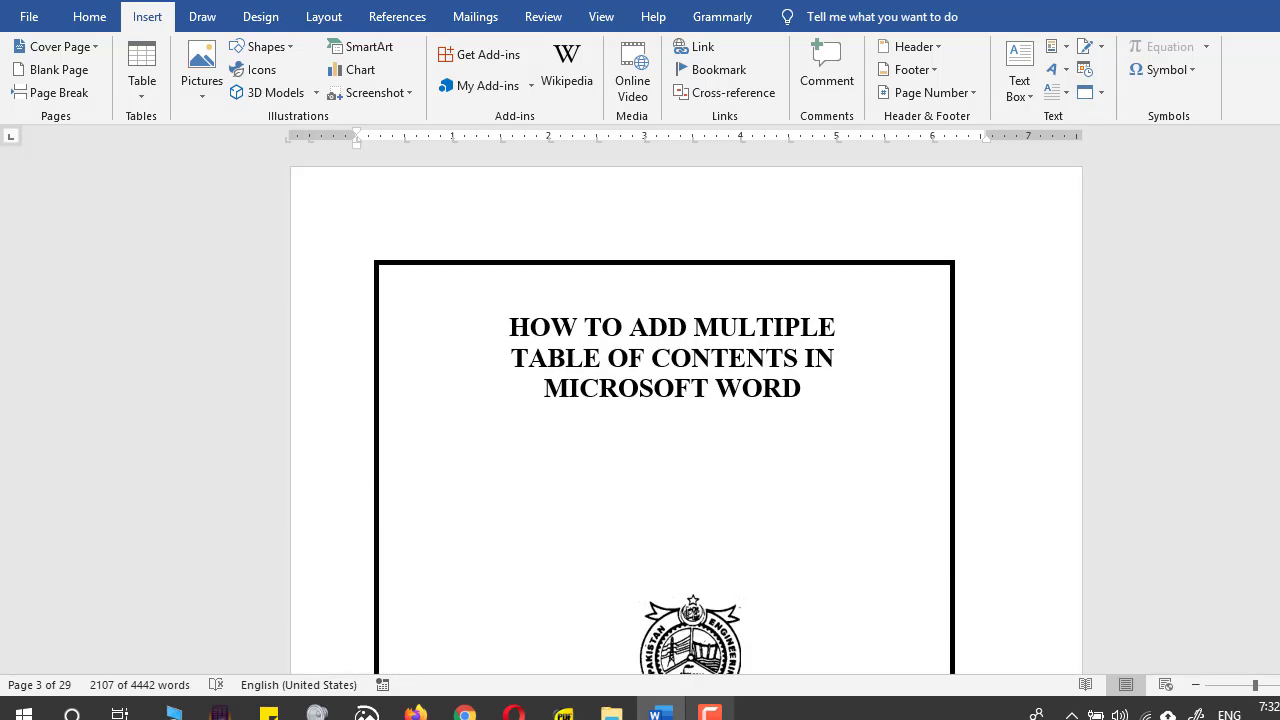
Delete the existing table of contents, including its heading and empty container, from the page after the cover.
scroll(699, 400, down, 10)
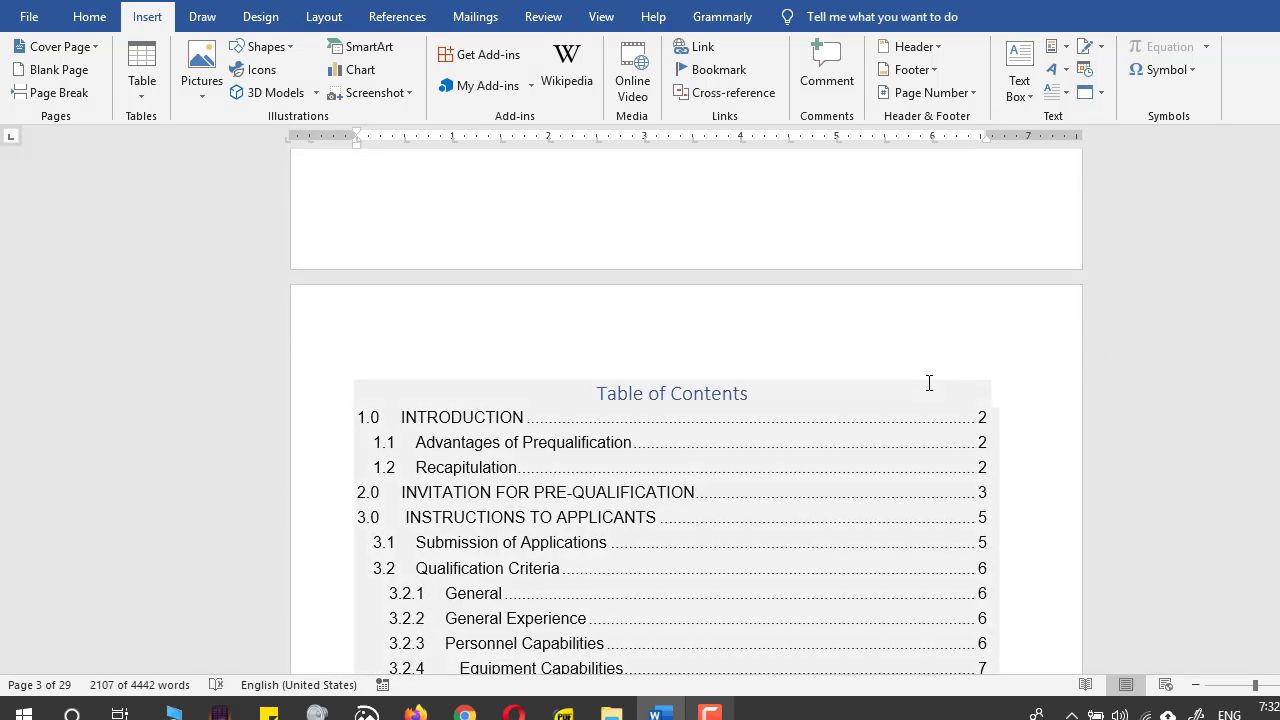
scroll(699, 400, down, 2)
scroll(663, 391, up, 2)
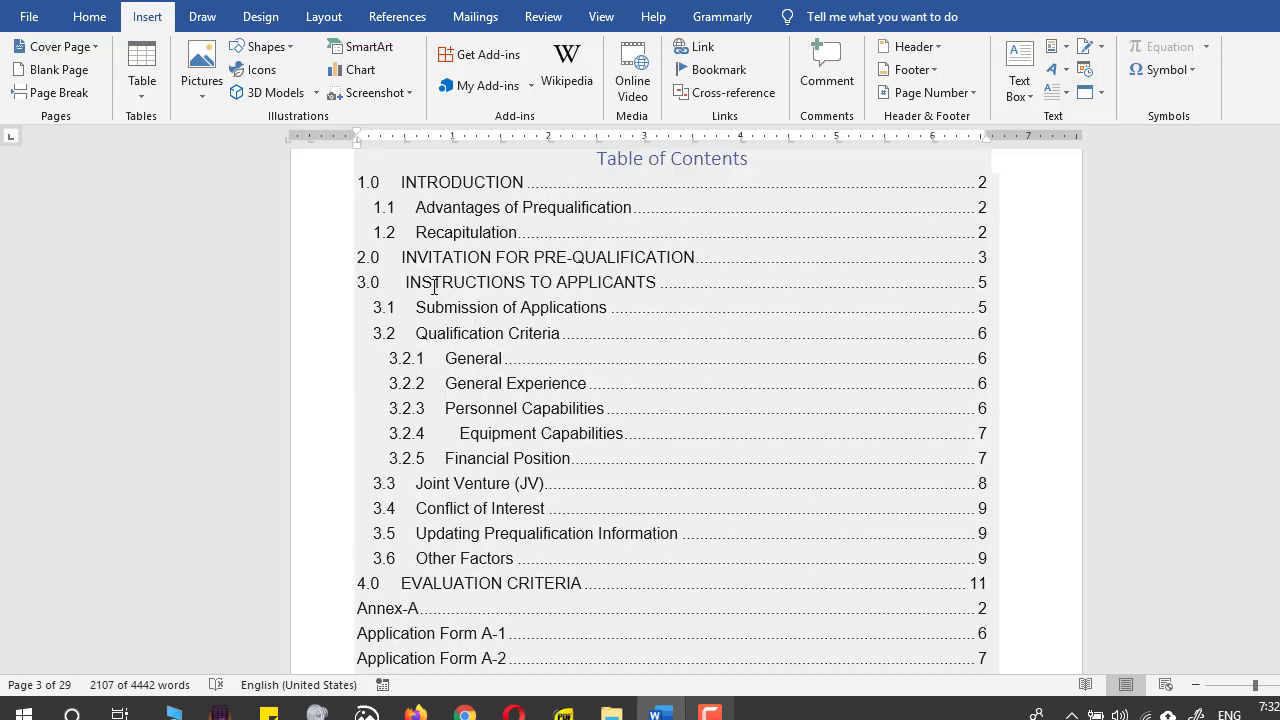
drag(317, 186, 354, 275)
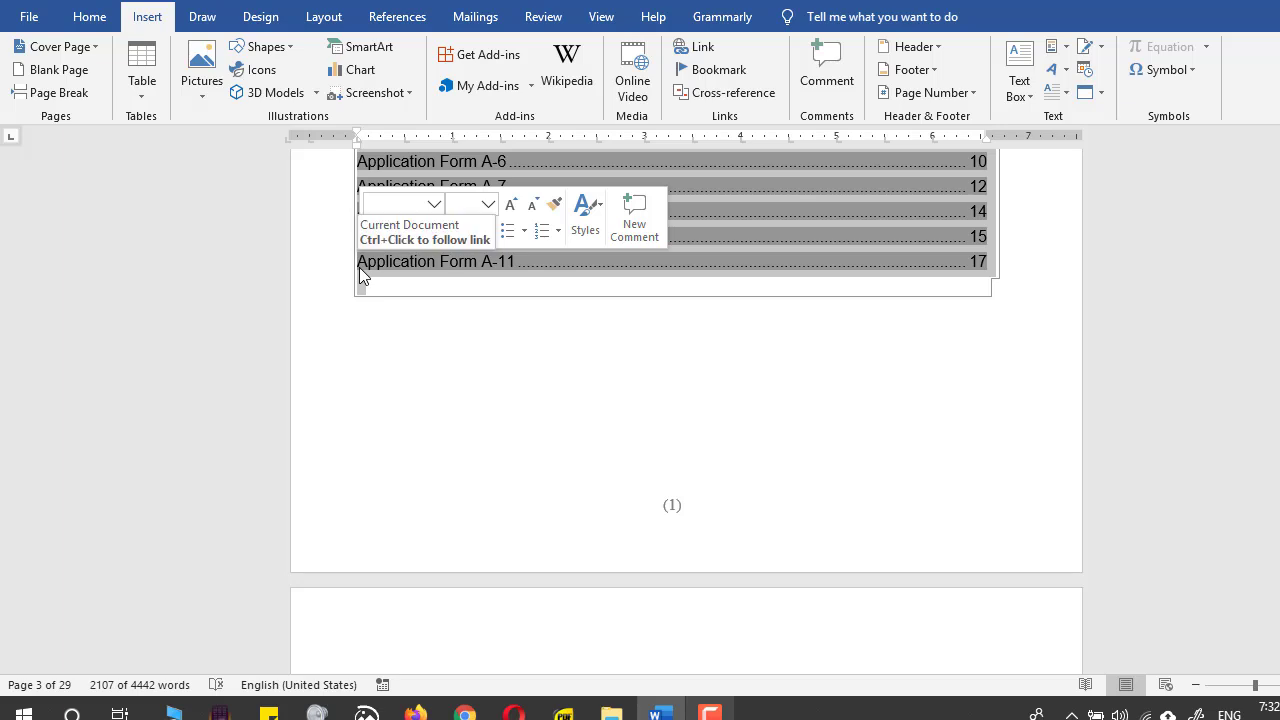
key(Delete)
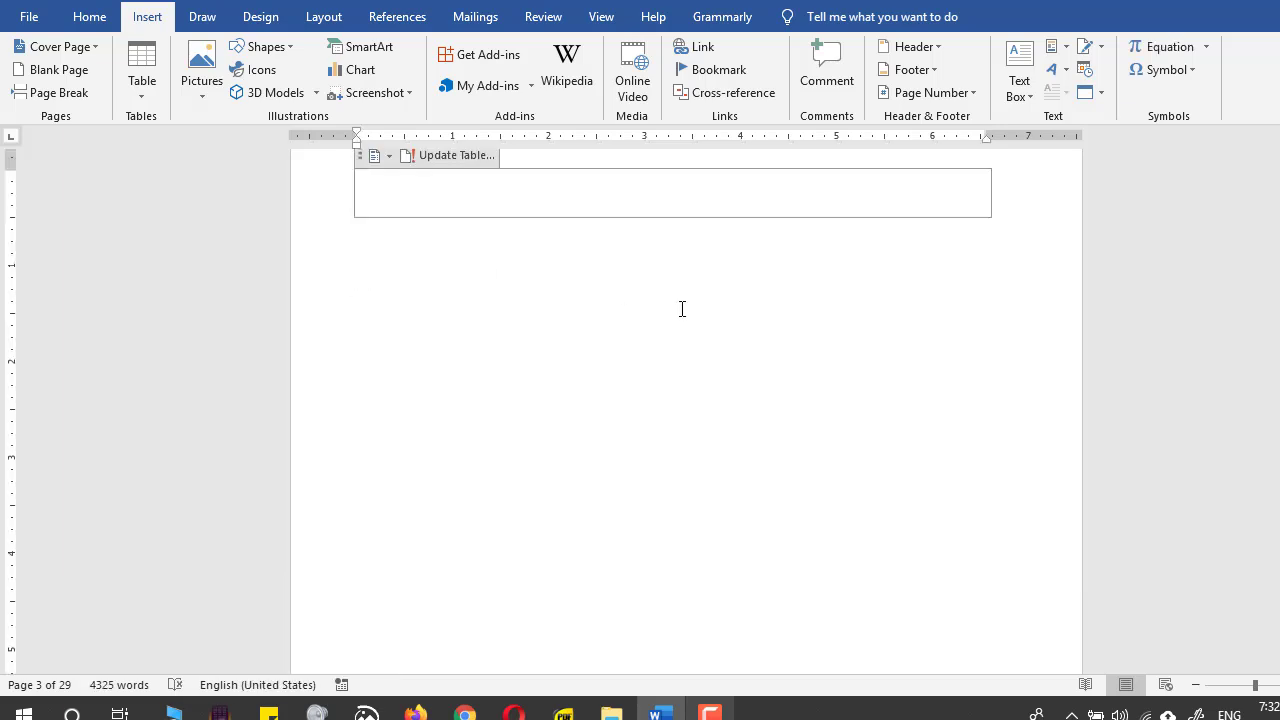
click(294, 231)
key(Delete)
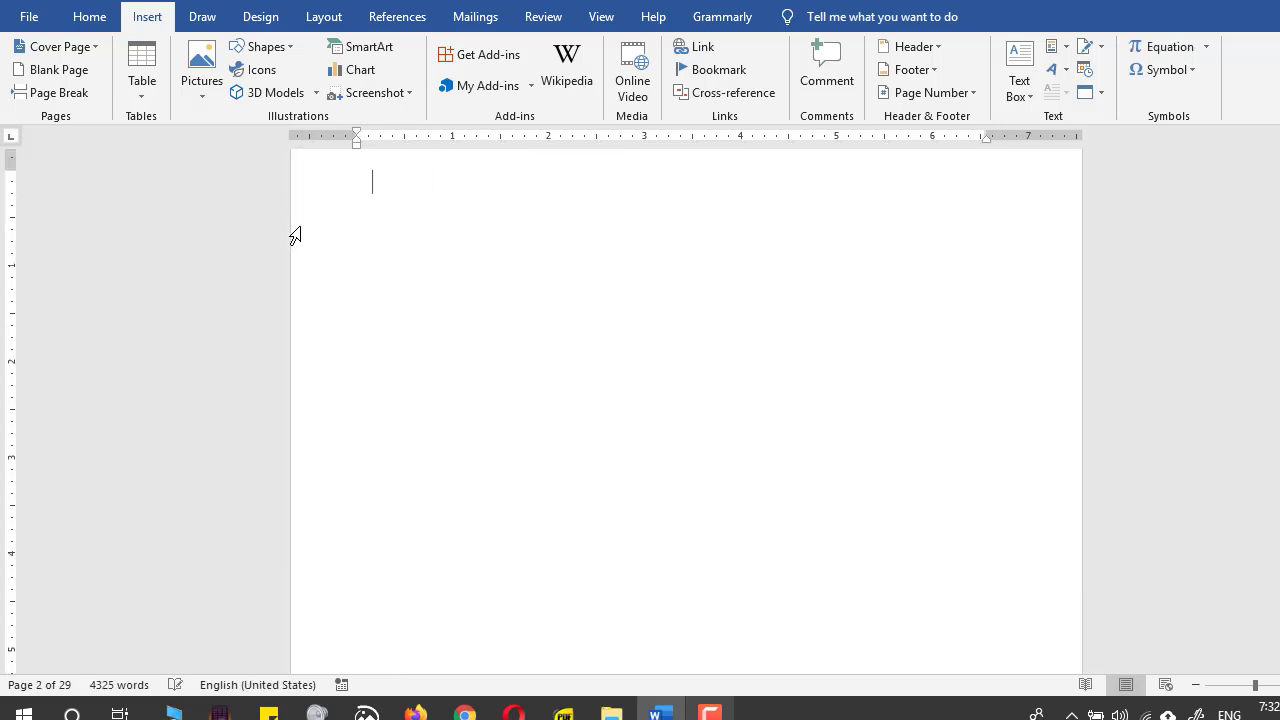
Insert a built-in Automatic Table 2 table of contents on the blank page after the cover.
scroll(470, 210, up, 3)
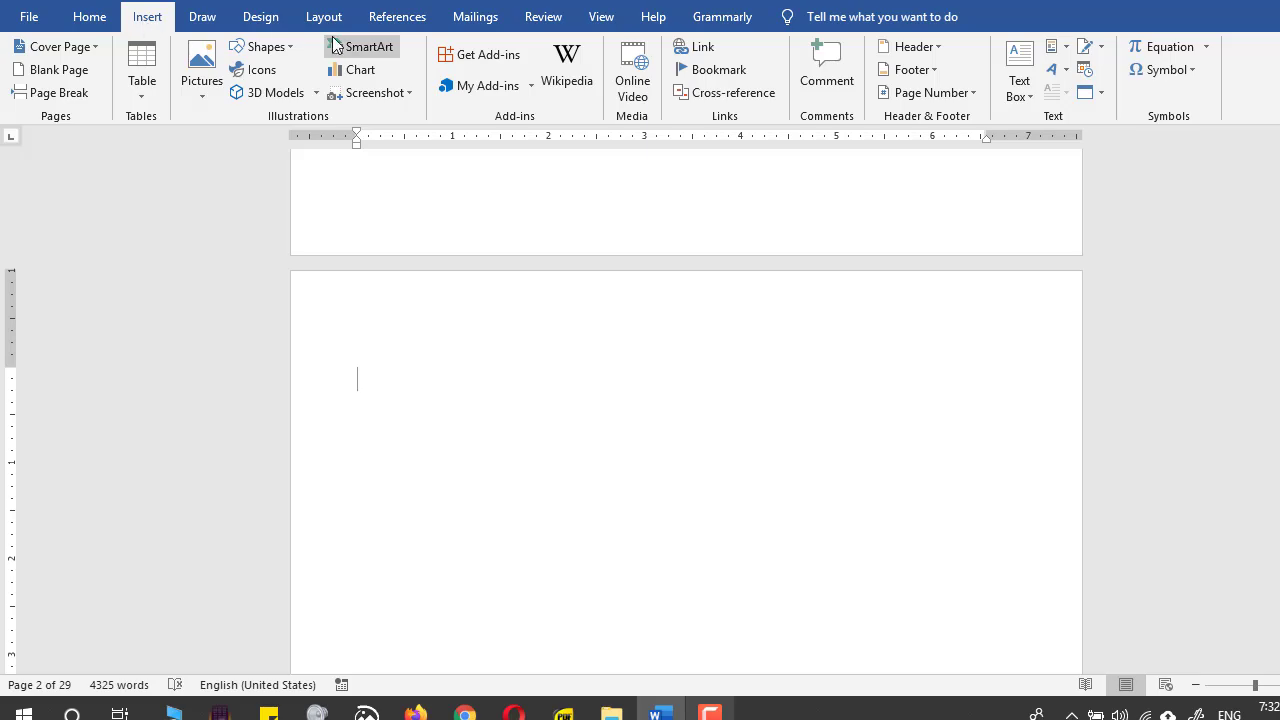
click(397, 22)
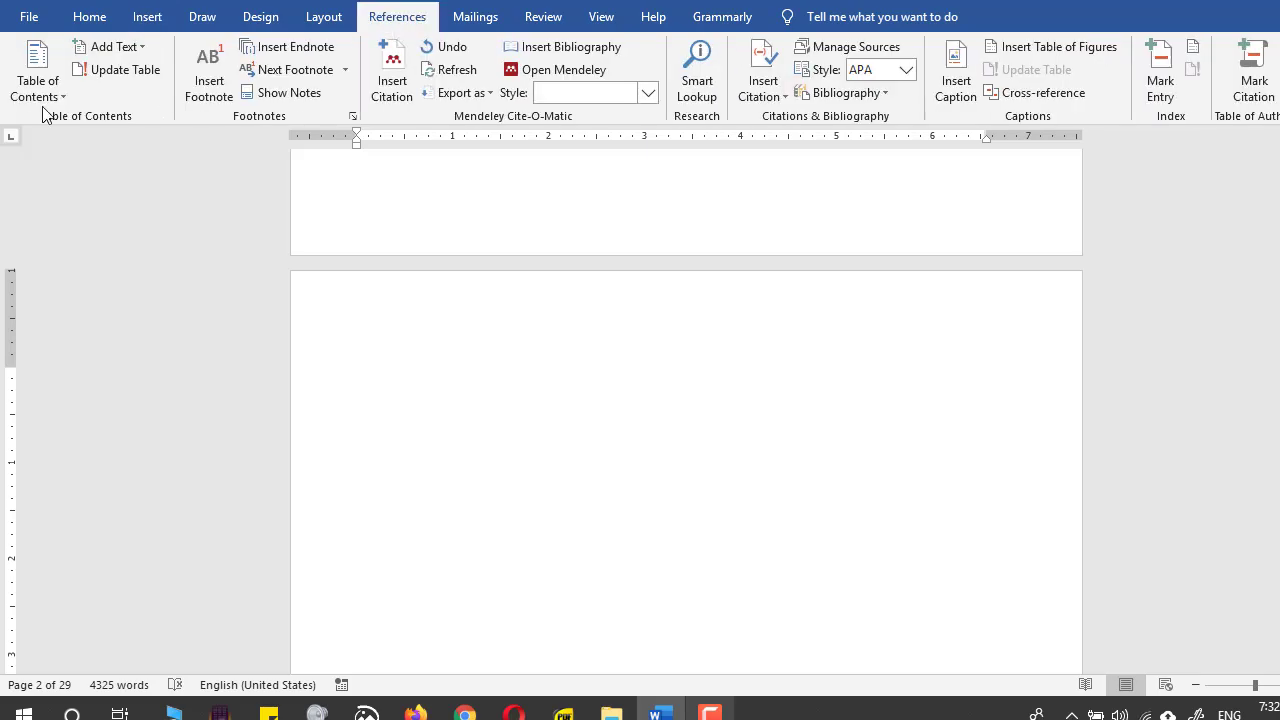
click(42, 92)
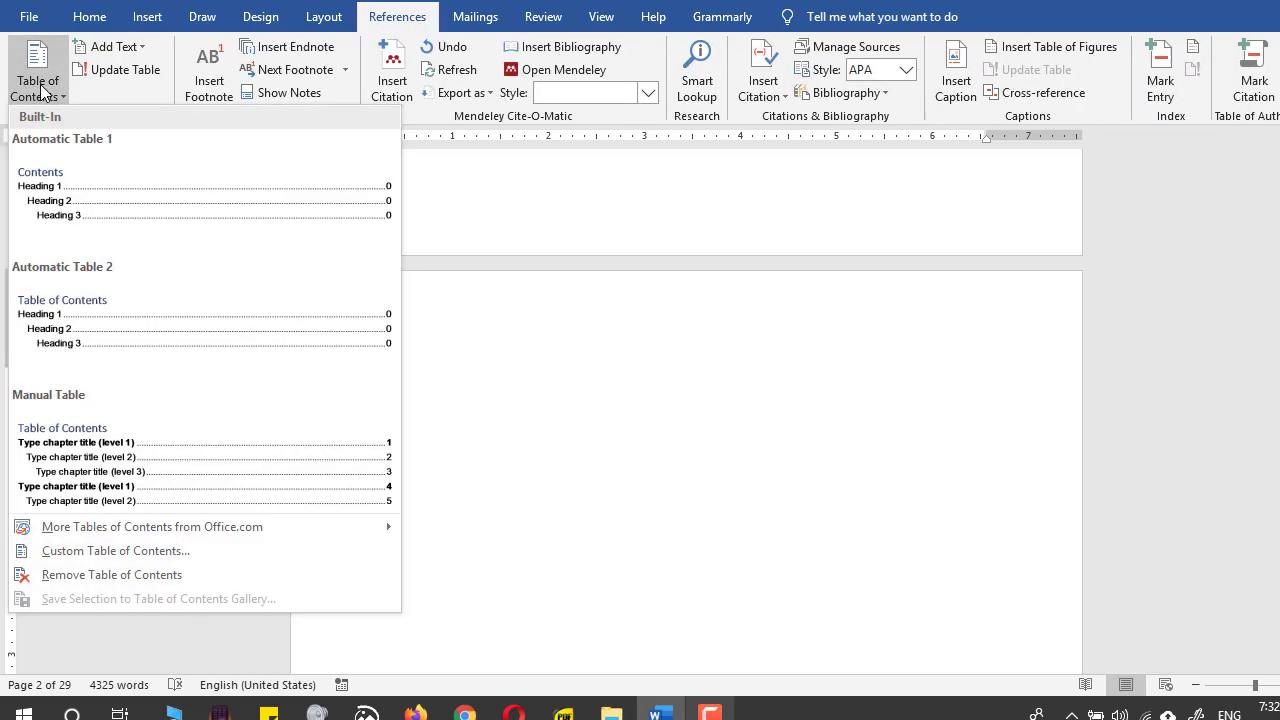
click(105, 312)
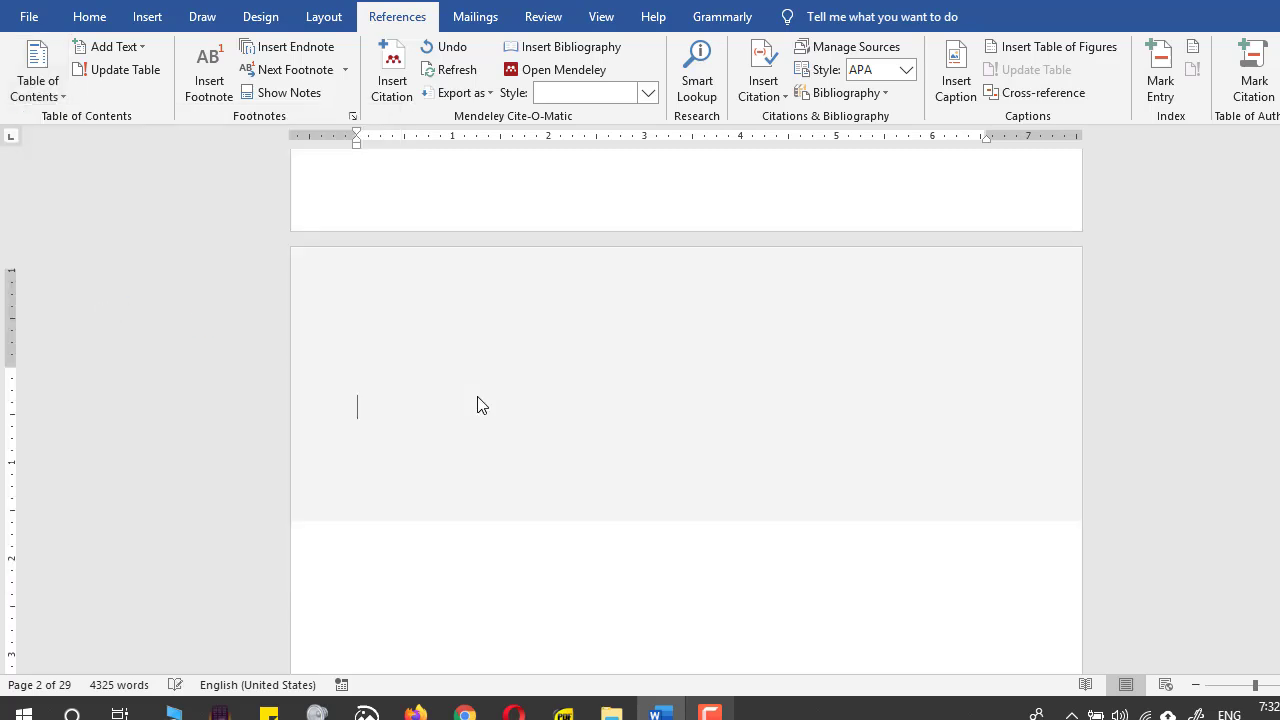
Reveal the field codes, append the switch \b main to the TOC field, and switch back to the normal table display.
scroll(503, 417, up, 8)
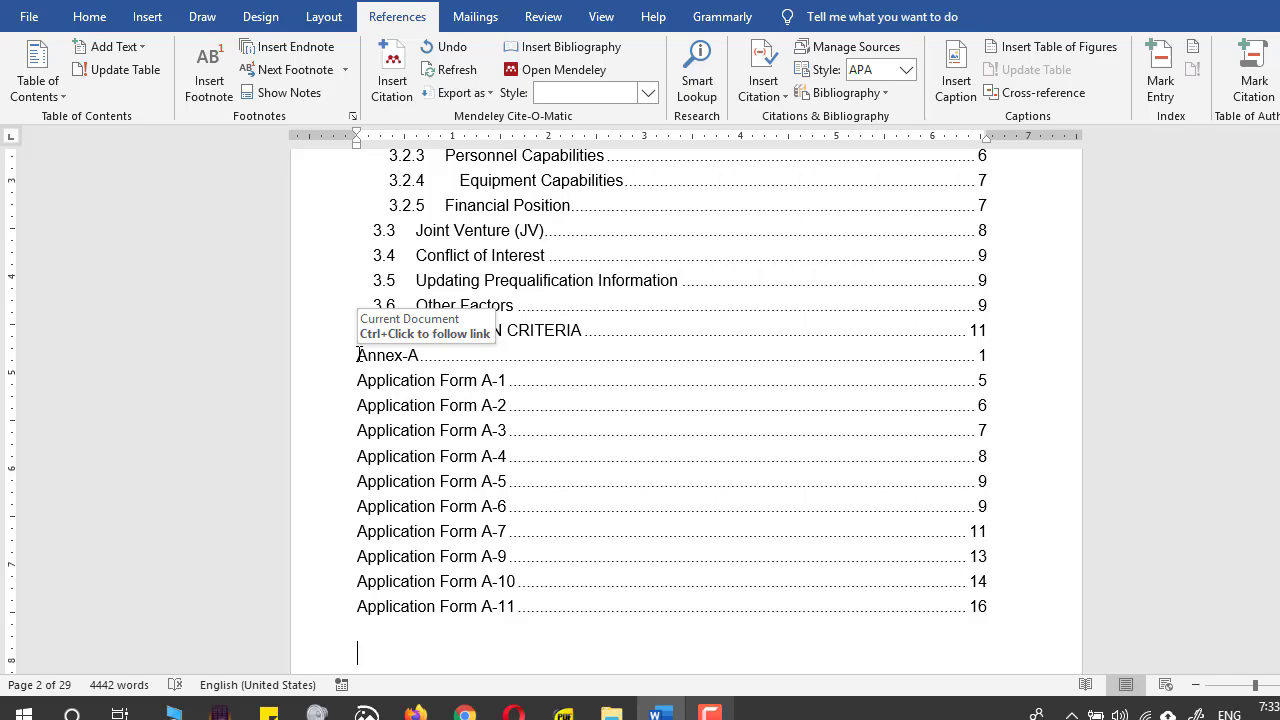
scroll(432, 328, up, 2)
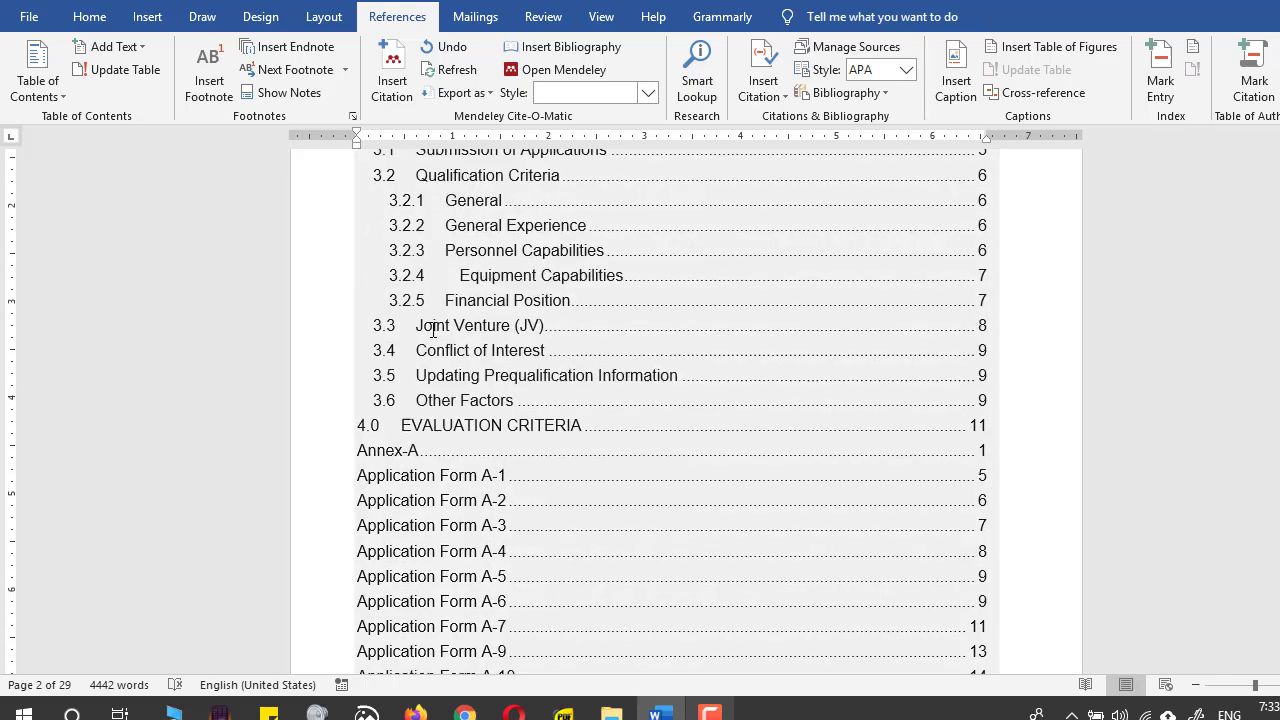
scroll(432, 328, up, 1)
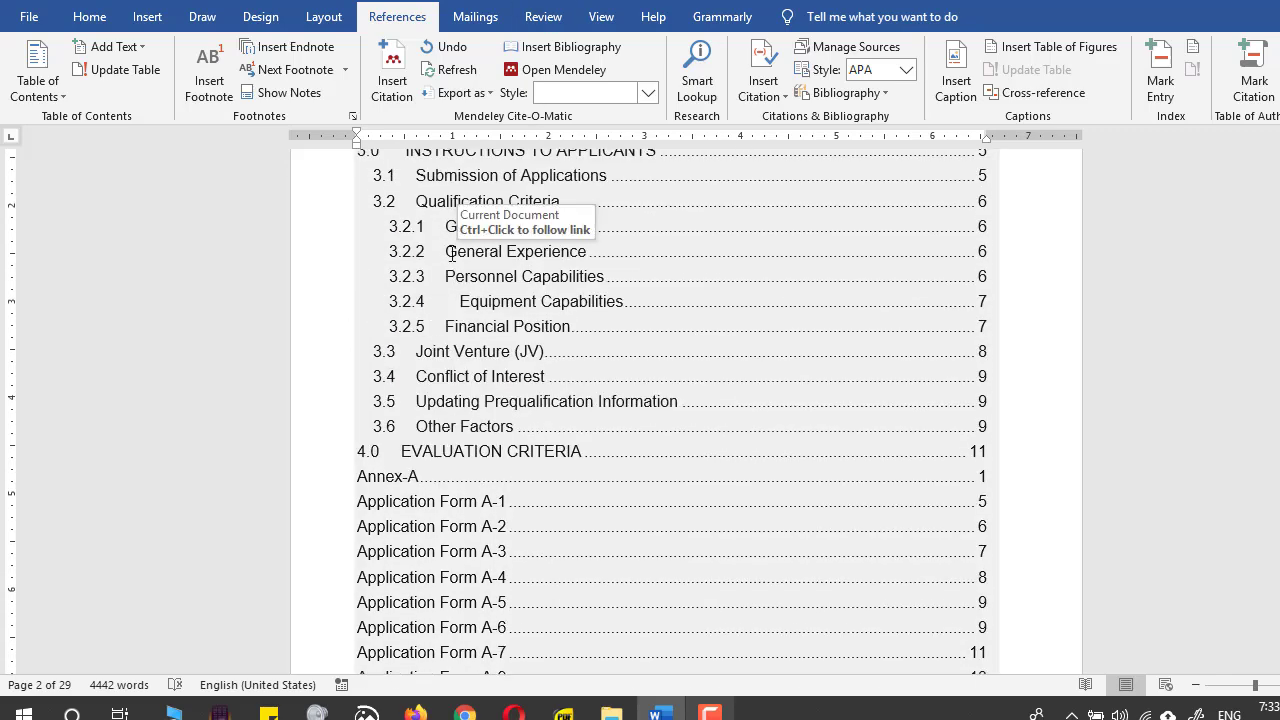
click(549, 260)
key(alt+F9)
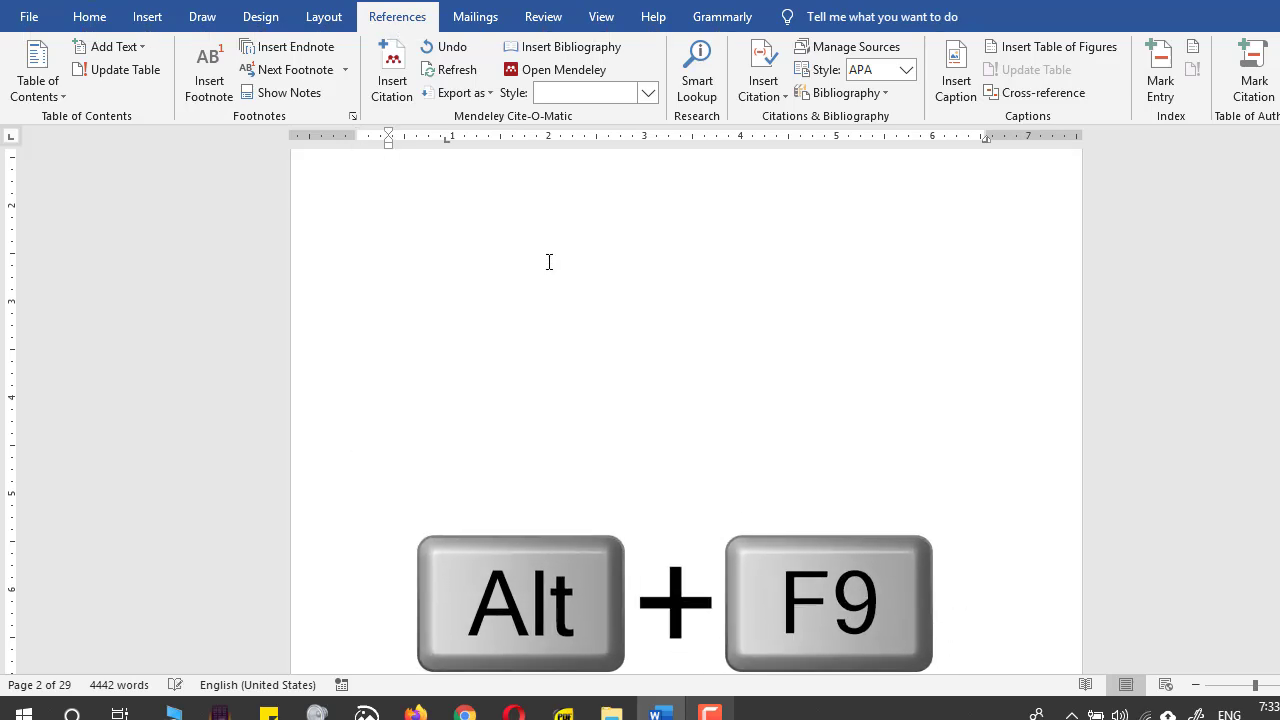
scroll(549, 262, up, 4)
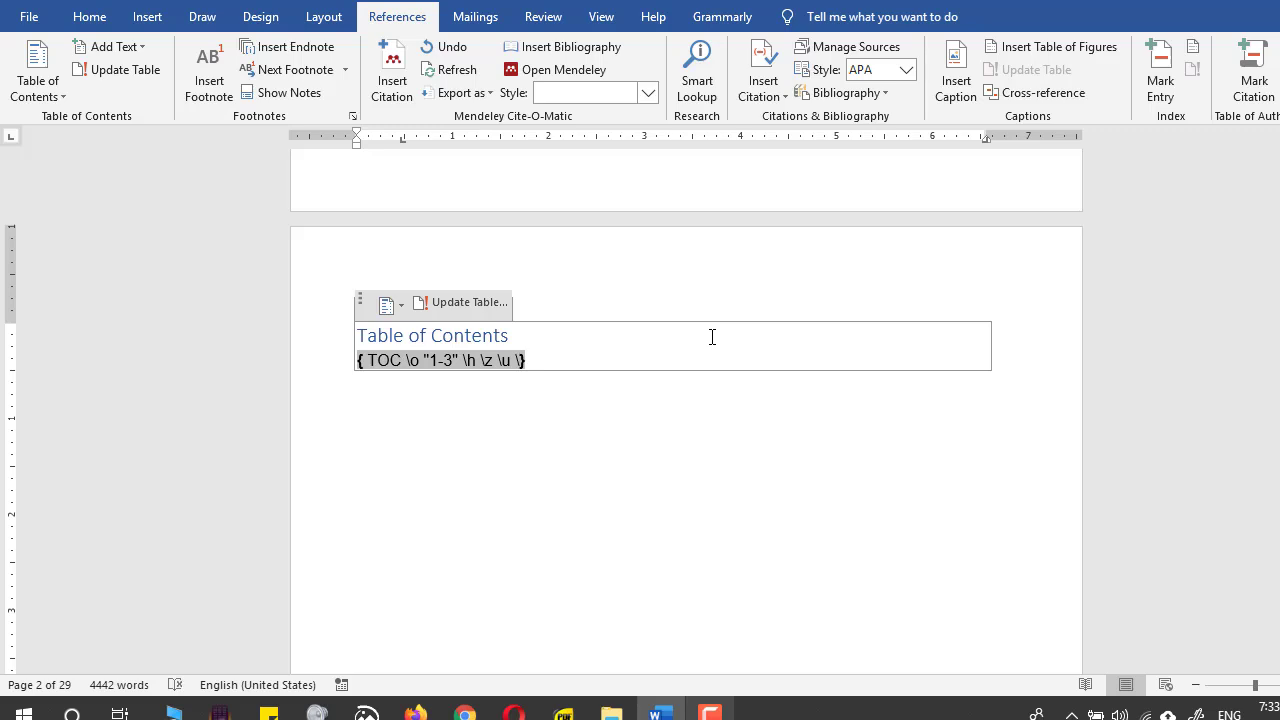
text(b)
text(main)
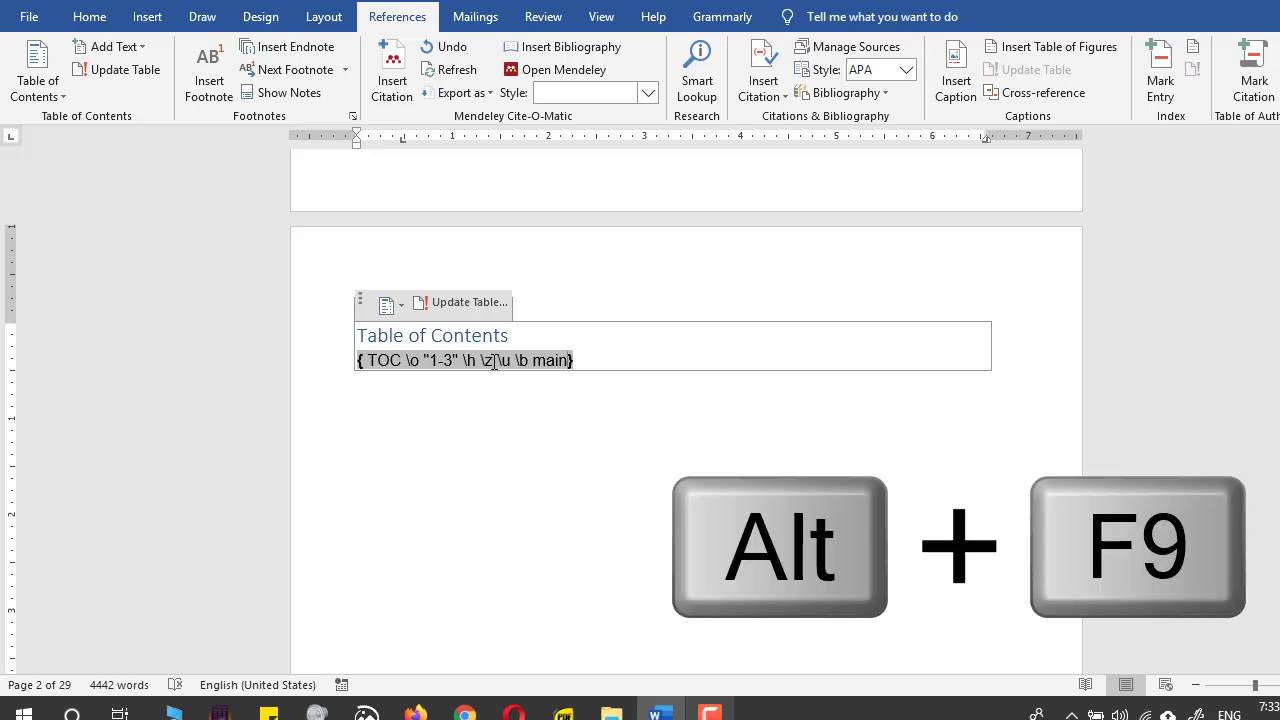
key(alt+F9)
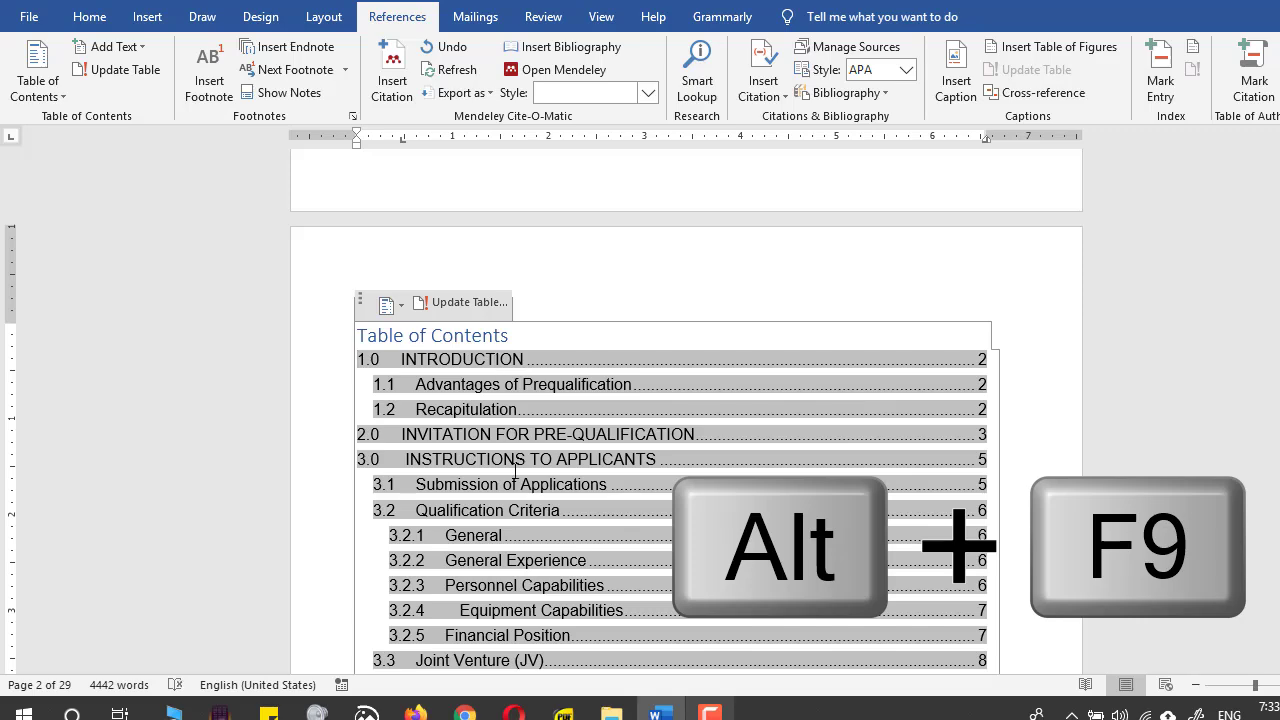
Update the entire table of contents to apply the main bookmark restriction.
scroll(595, 560, down, 10)
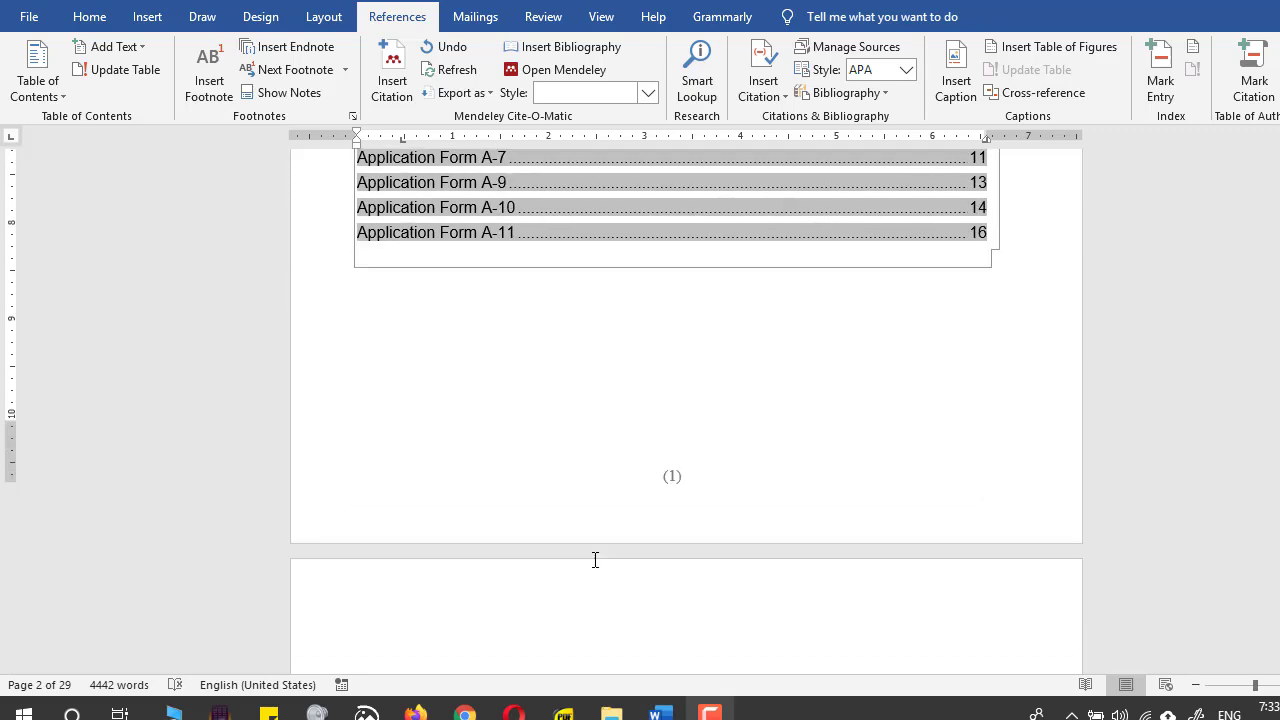
scroll(595, 560, down, 3)
scroll(595, 560, up, 6)
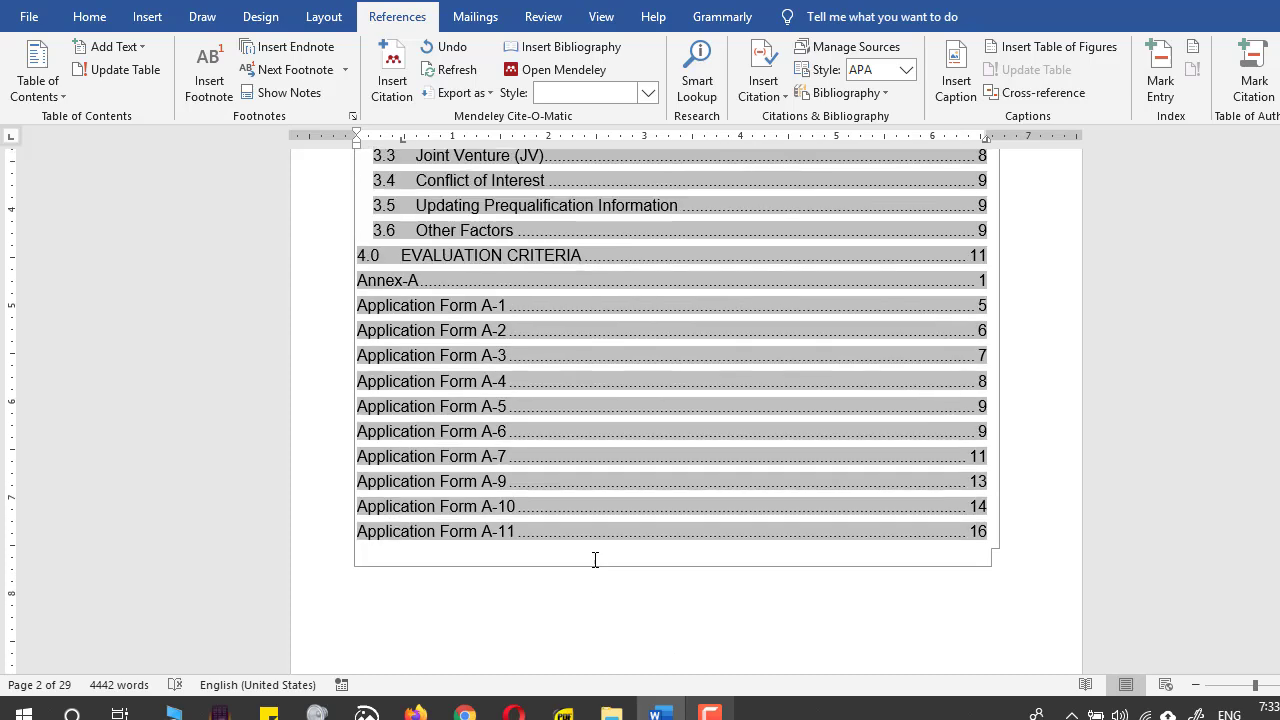
right_click(532, 220)
click(590, 336)
click(600, 340)
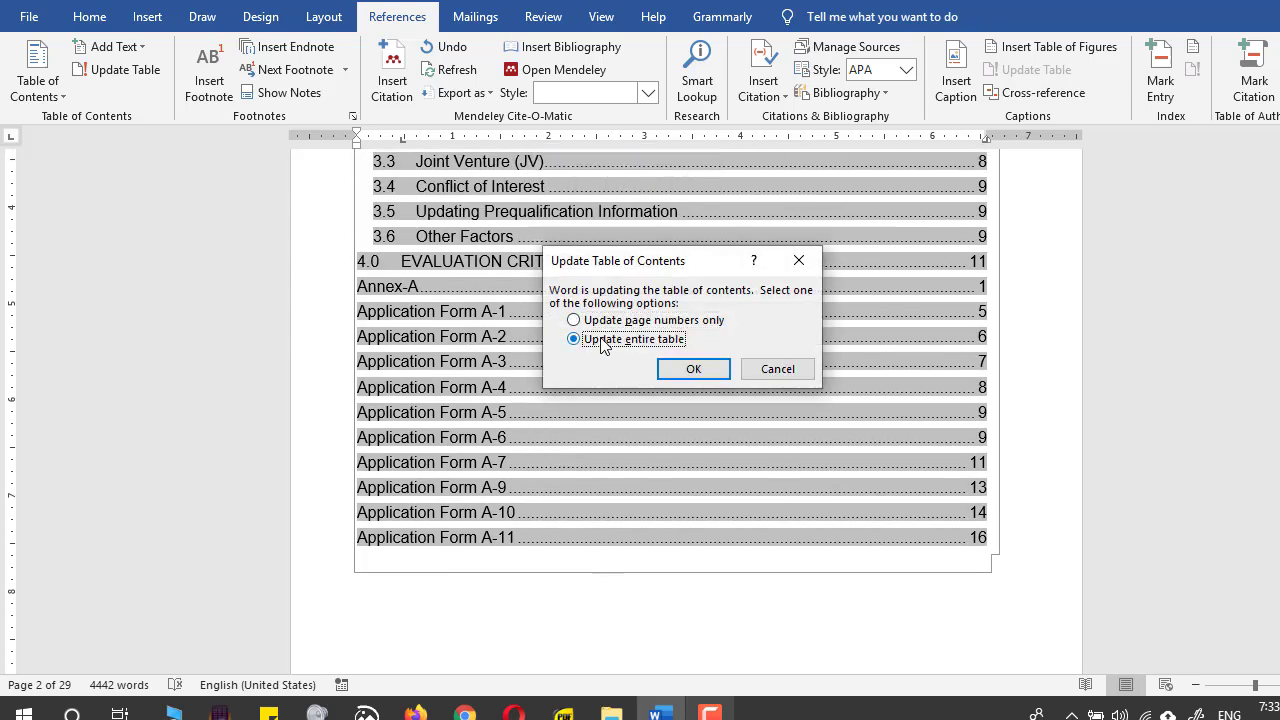
click(690, 369)
scroll(677, 364, up, 5)
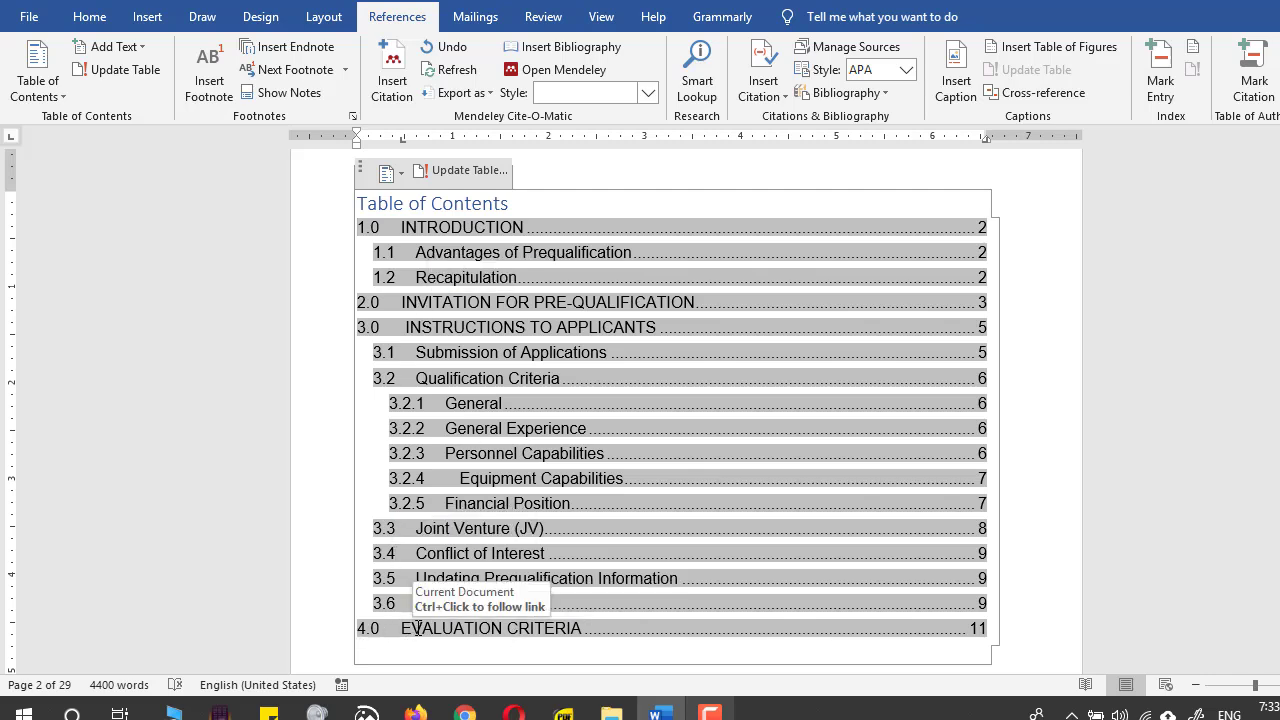
Copy the complete main-body table of contents, from its heading through the 4.0 Evaluation Criteria entry.
scroll(418, 628, down, 4)
scroll(418, 628, up, 3)
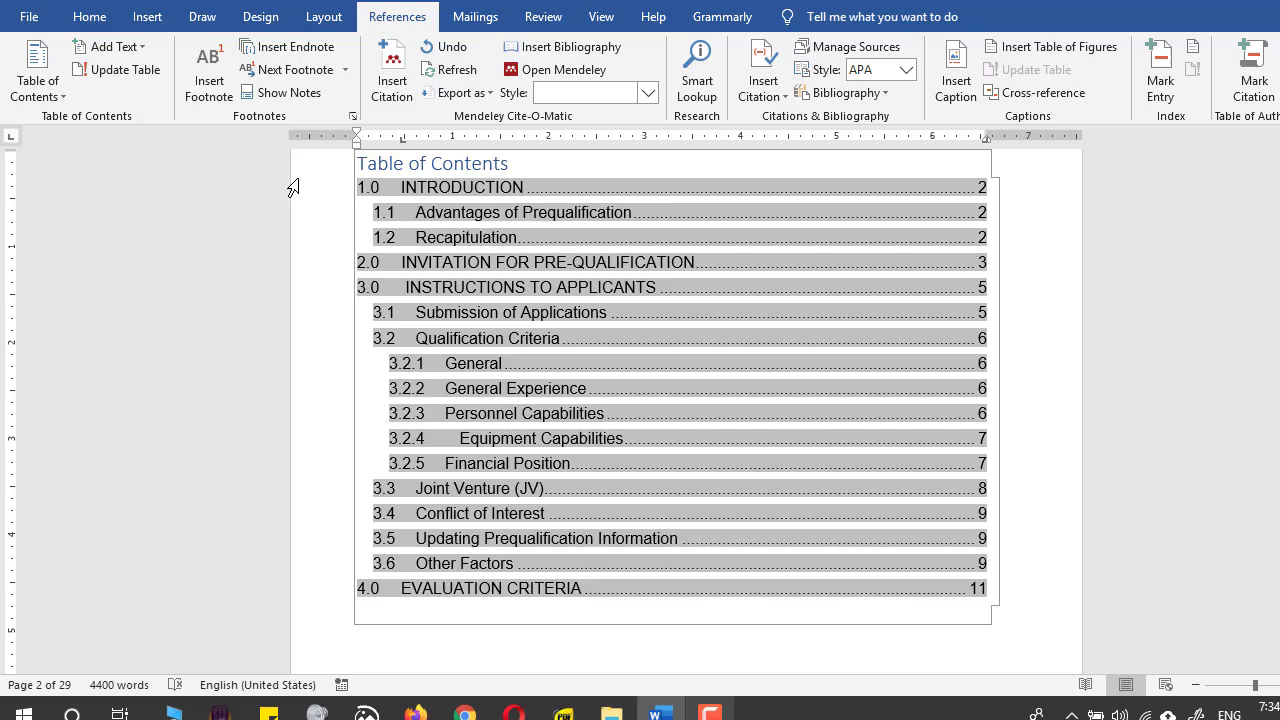
drag(327, 227, 381, 595)
key(ctrl+c)
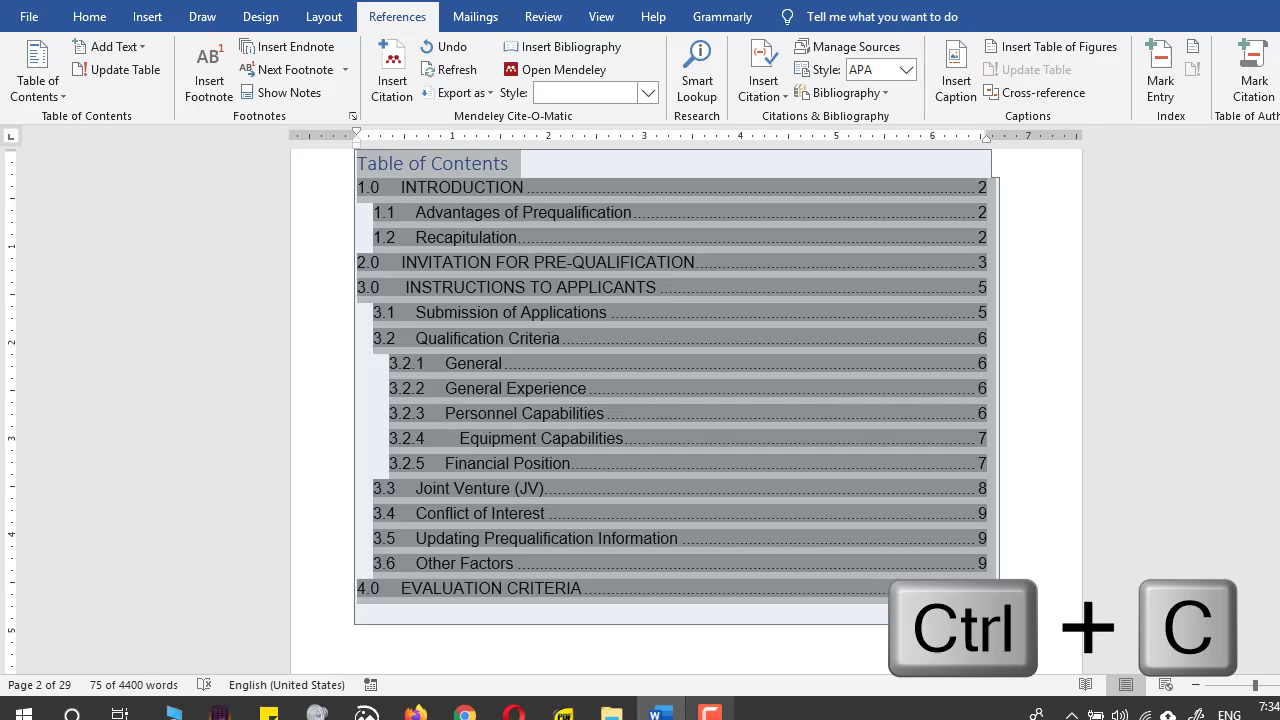
Paste the copied table of contents onto the blank page ahead of the Annex-A Letter of Application.
drag(1276, 185, 1276, 339)
scroll(686, 400, down, 20)
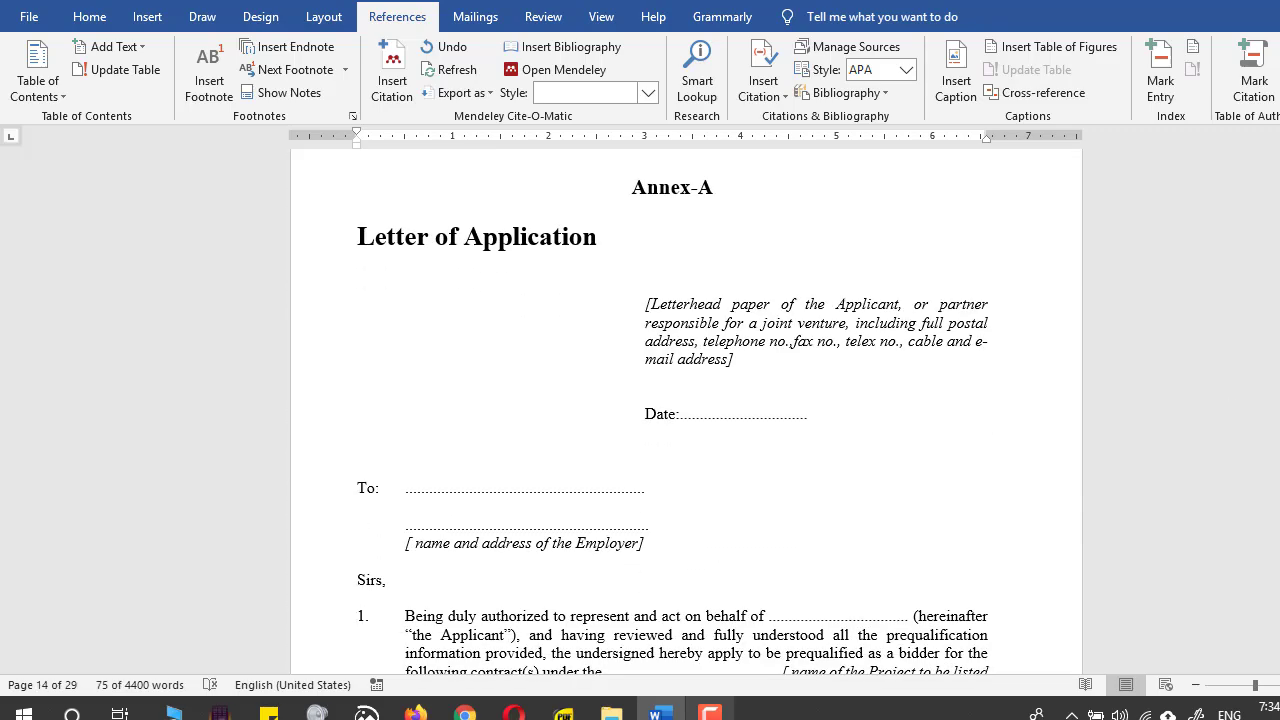
scroll(765, 311, up, 5)
click(765, 311)
scroll(603, 276, up, 3)
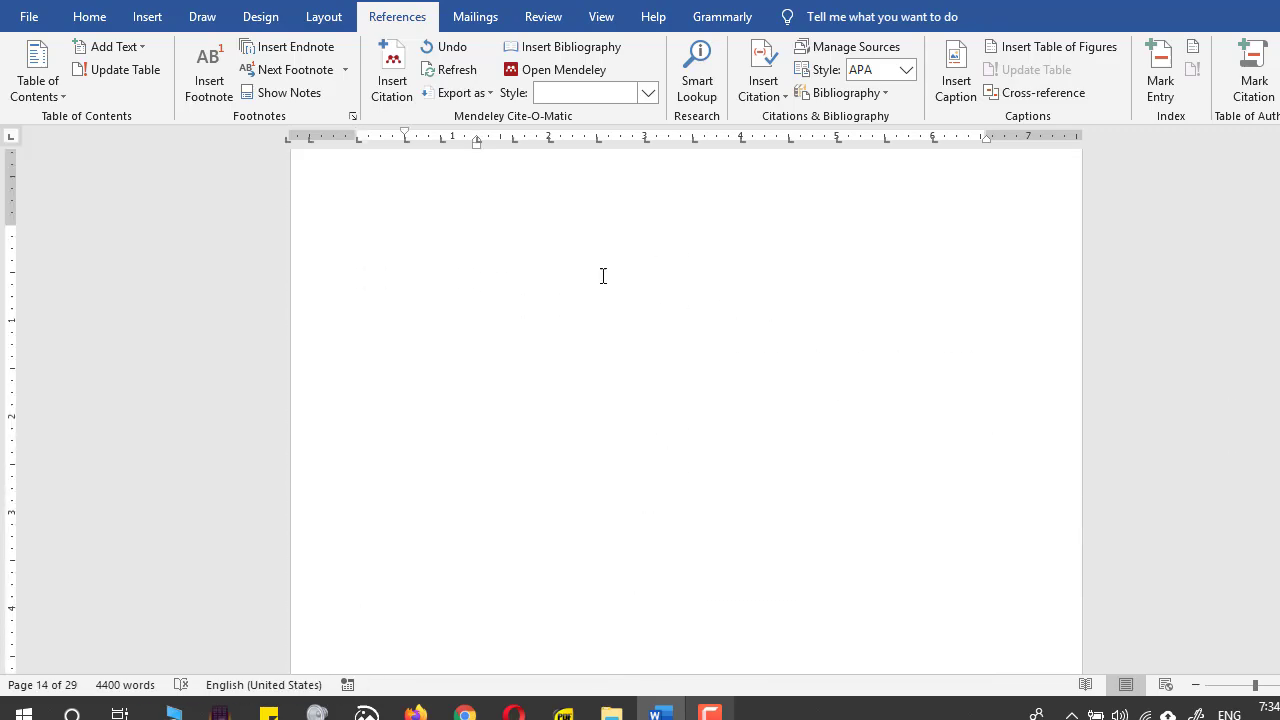
scroll(526, 259, up, 3)
key(ctrl+v)
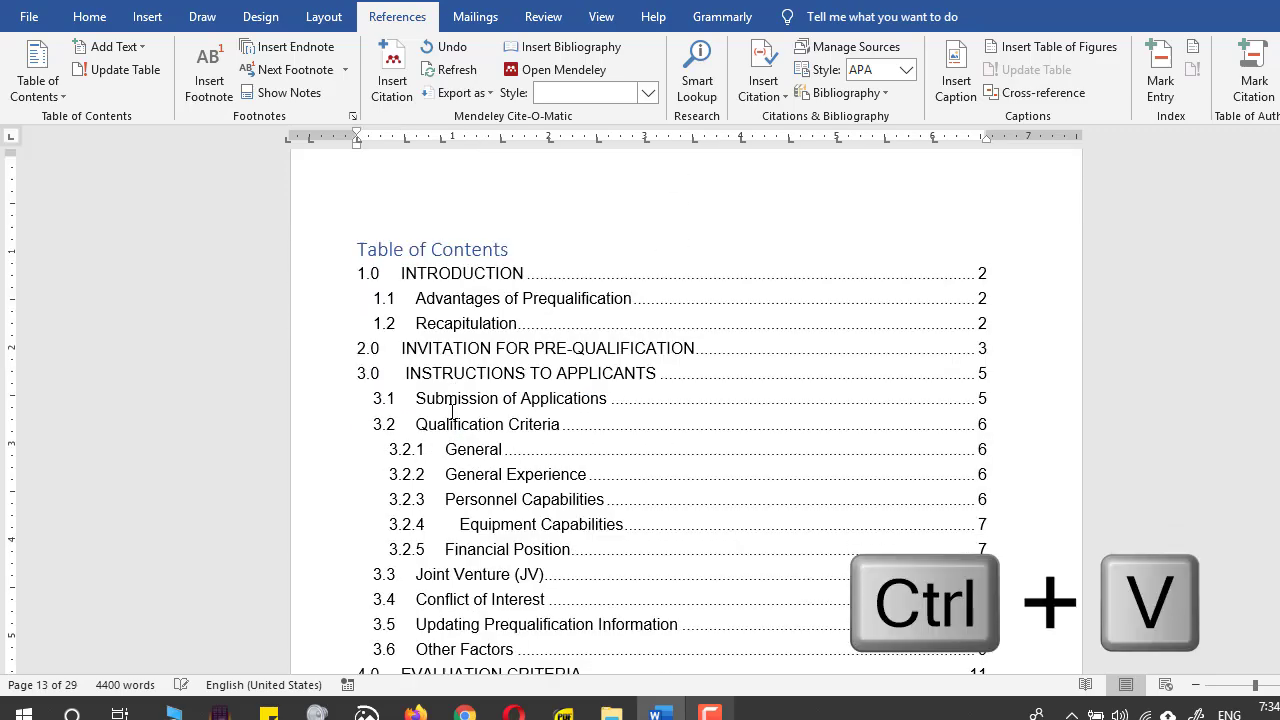
Show the pasted table's field code and replace its bookmark name with annexures.
click(508, 344)
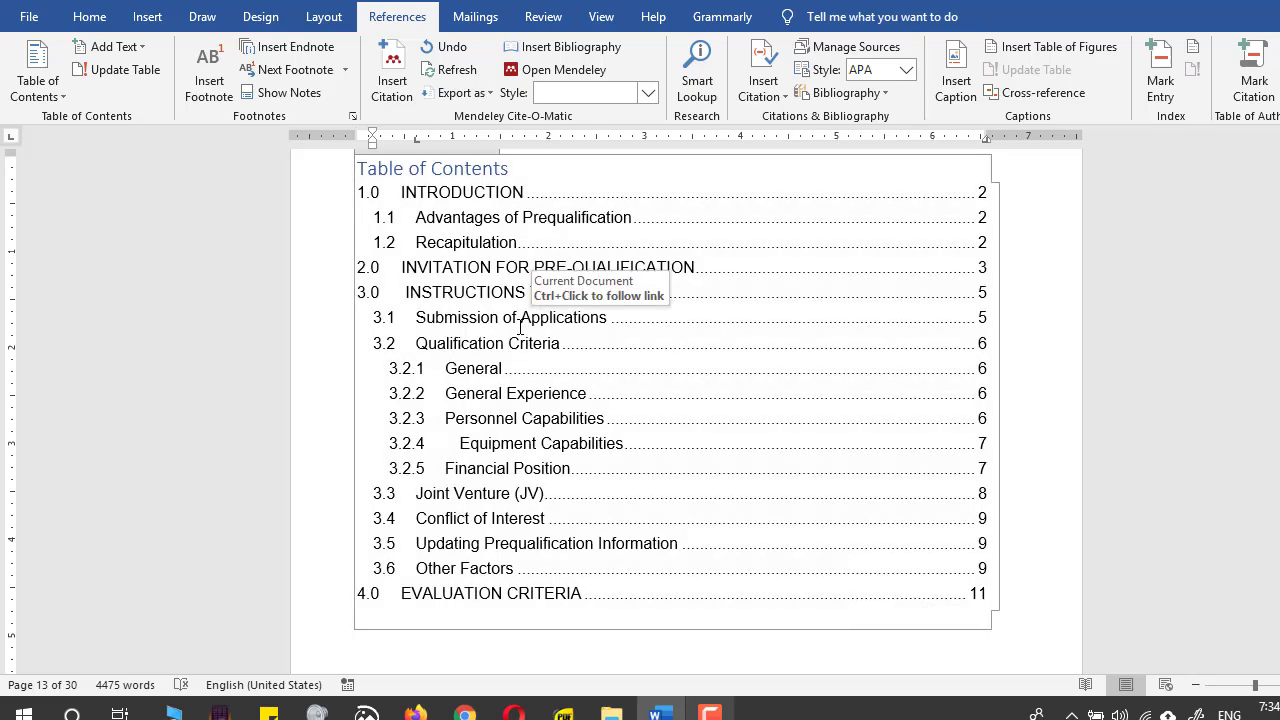
drag(334, 200, 343, 612)
right_click(553, 305)
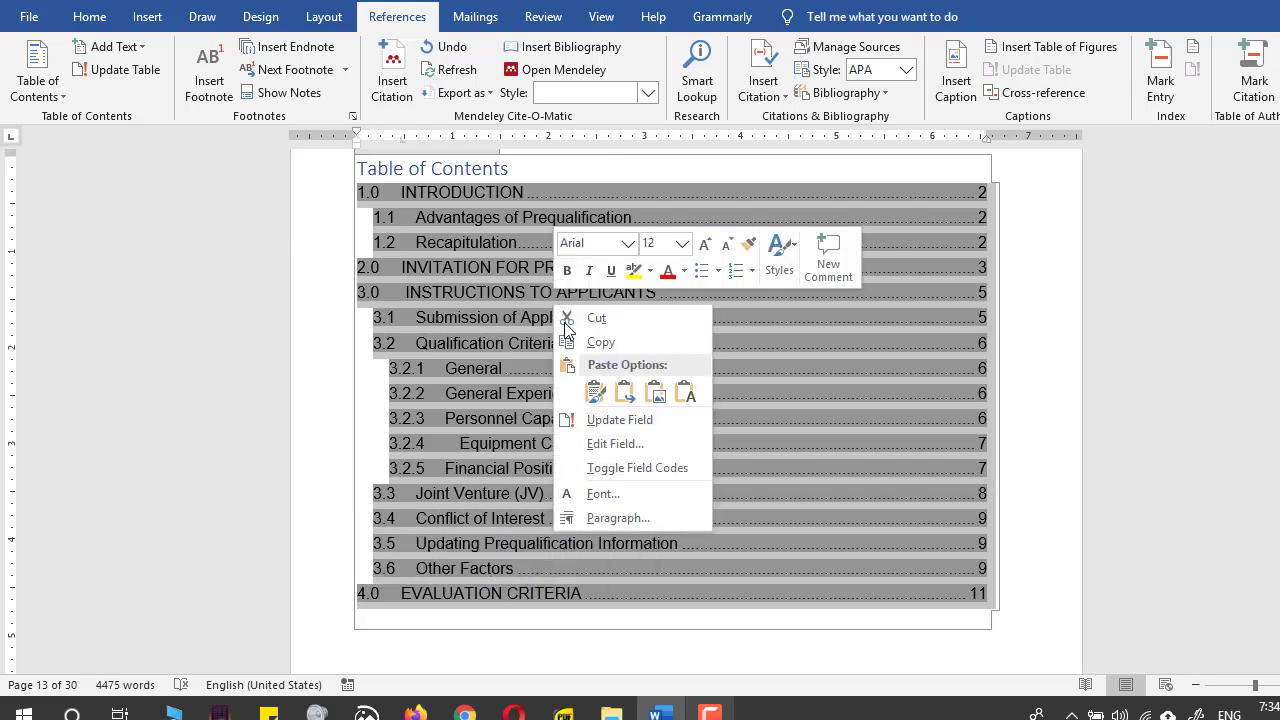
click(627, 466)
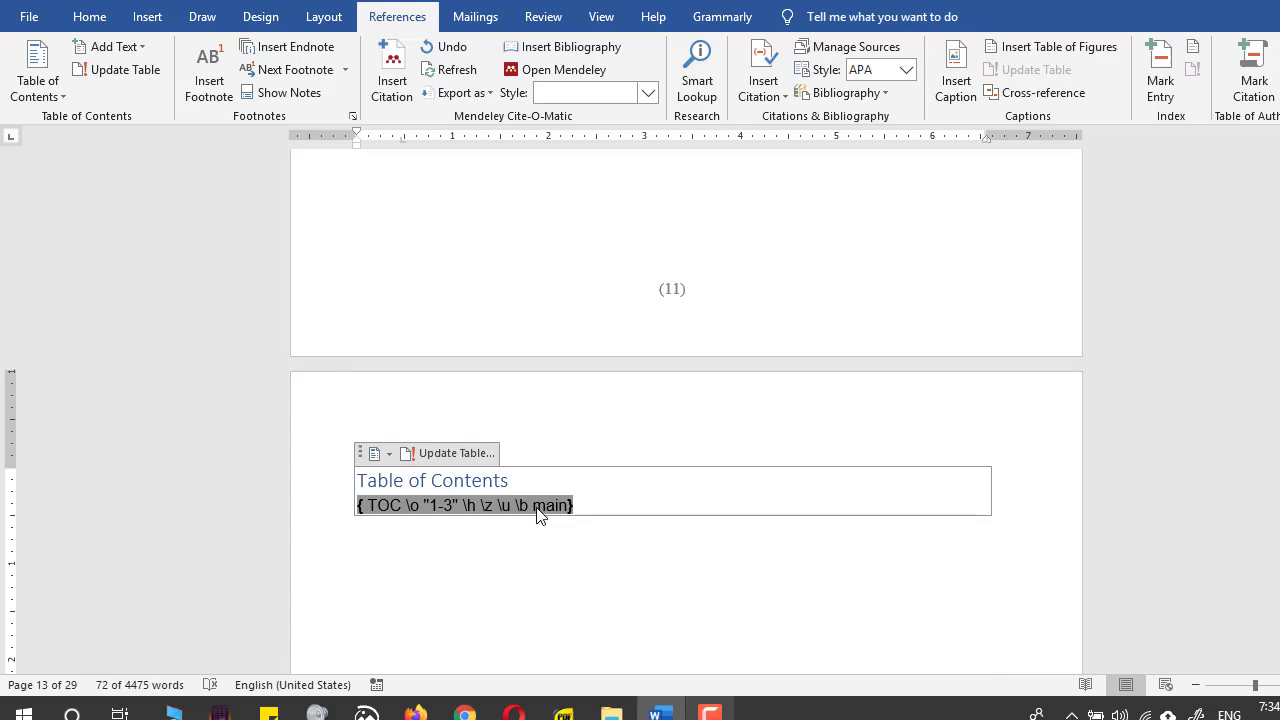
click(536, 506)
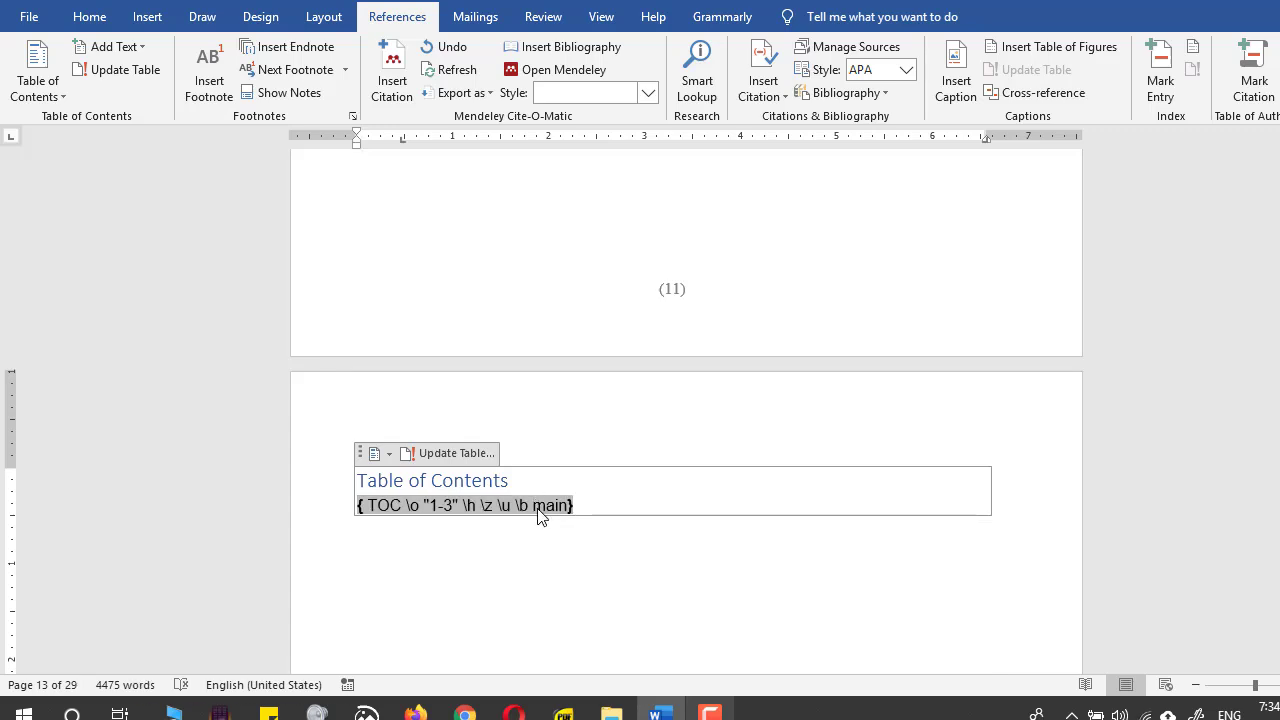
key(Delete)
key(Delete)
key(Delete)
key(Delete)
text(annexures)
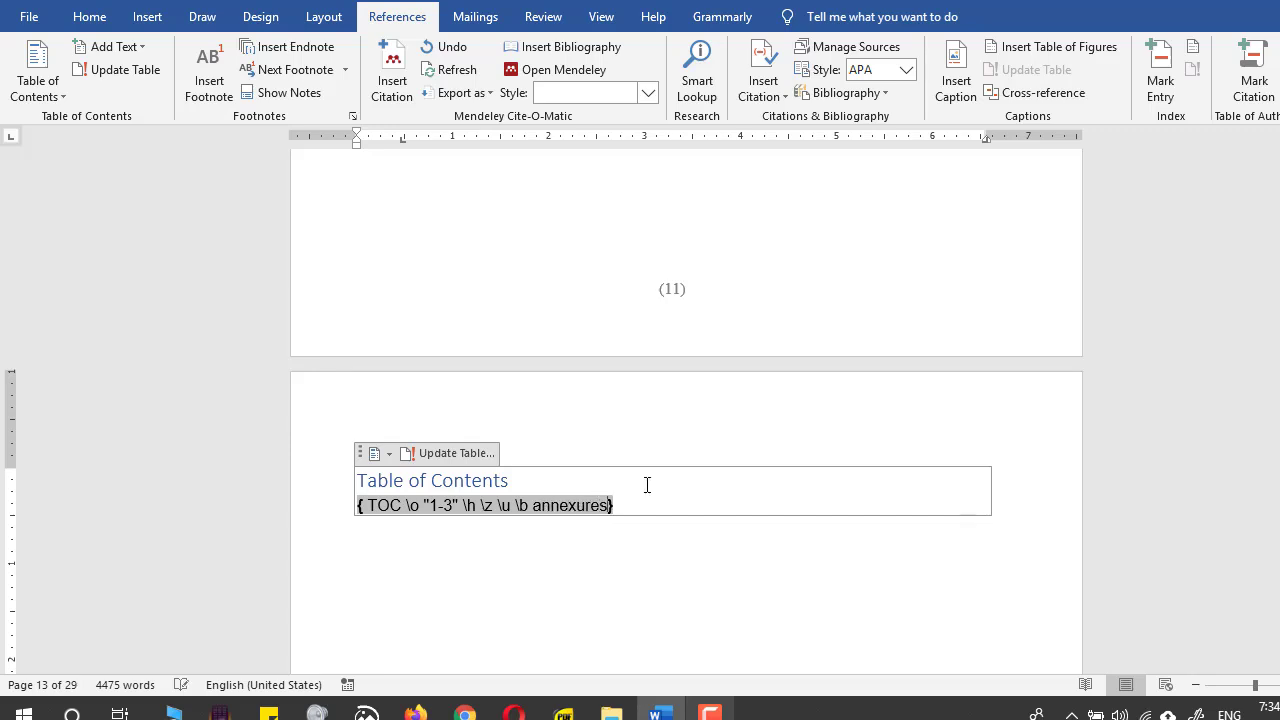
Try to toggle the pasted table's field code and its individual hyperlink entry codes back to displayed text.
right_click(517, 516)
click(599, 442)
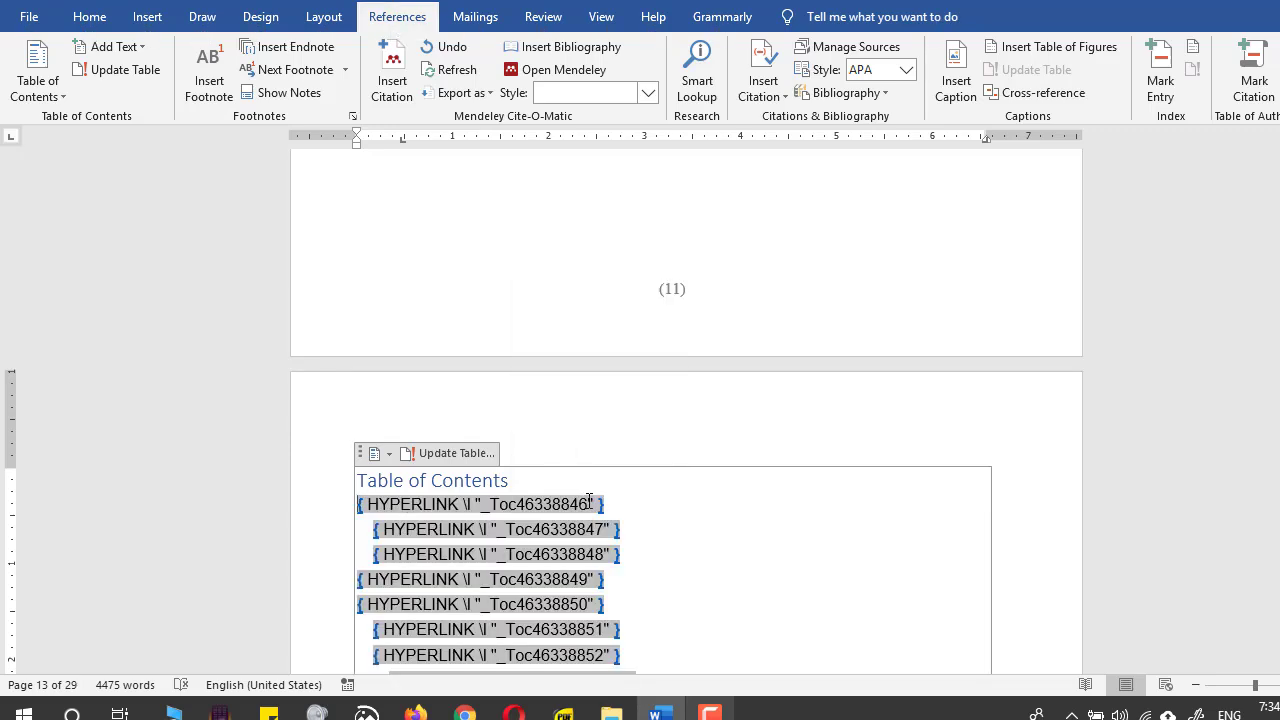
scroll(589, 500, down, 1)
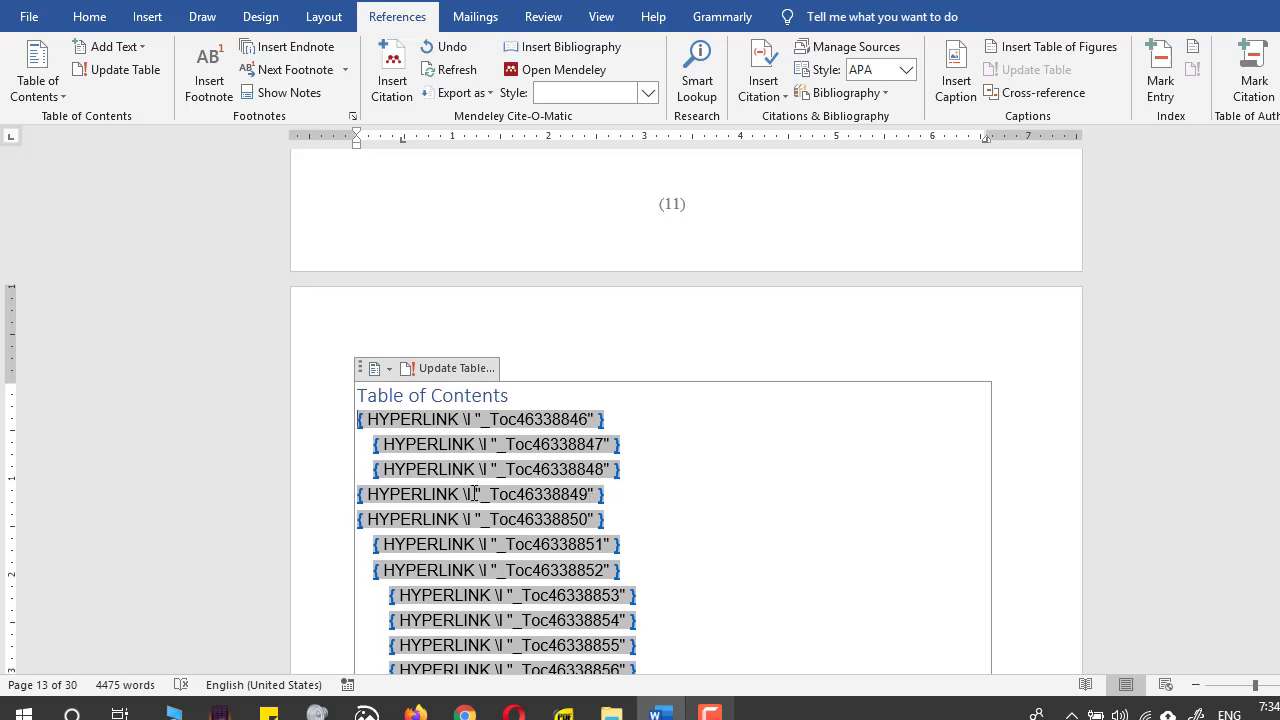
right_click(521, 420)
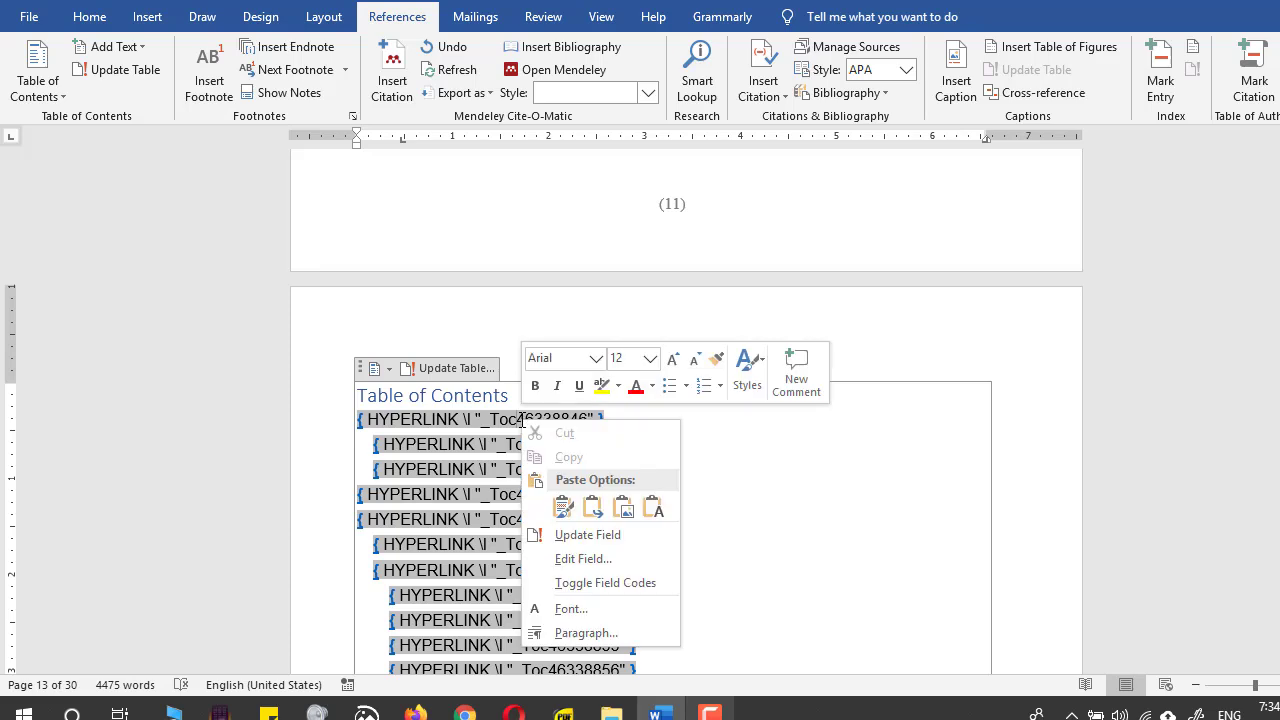
click(594, 583)
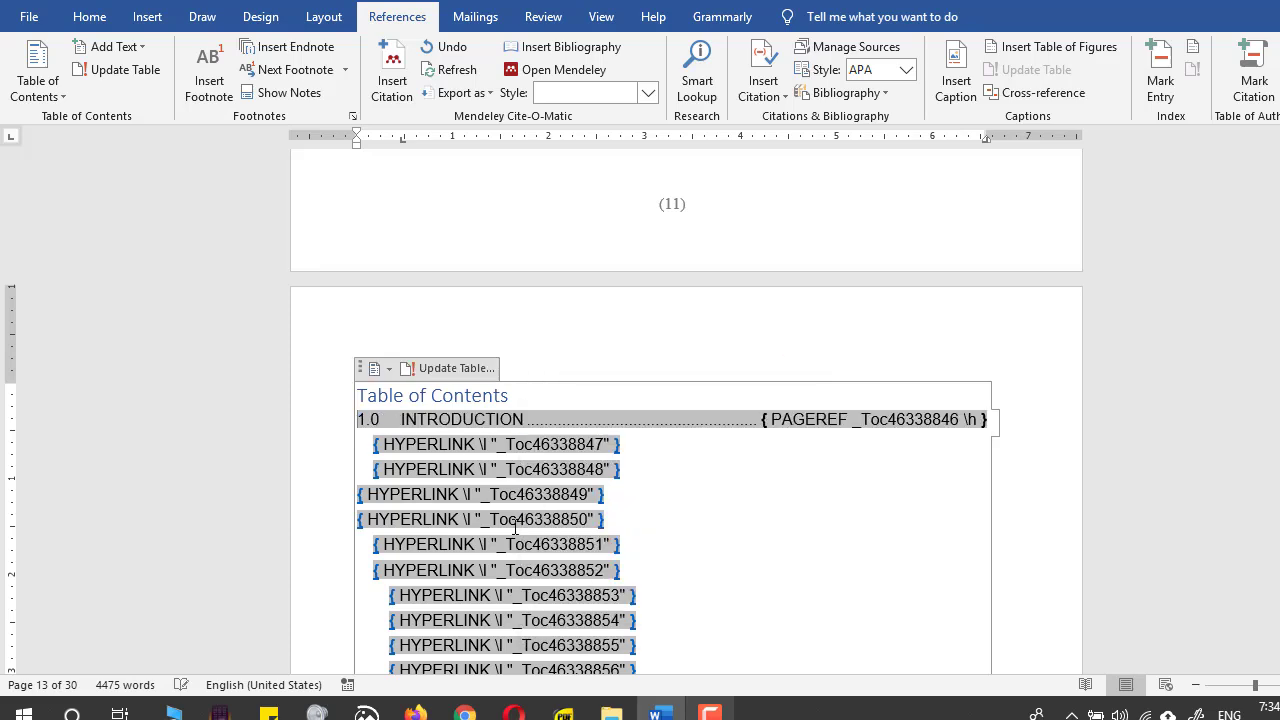
drag(326, 426, 386, 528)
right_click(479, 270)
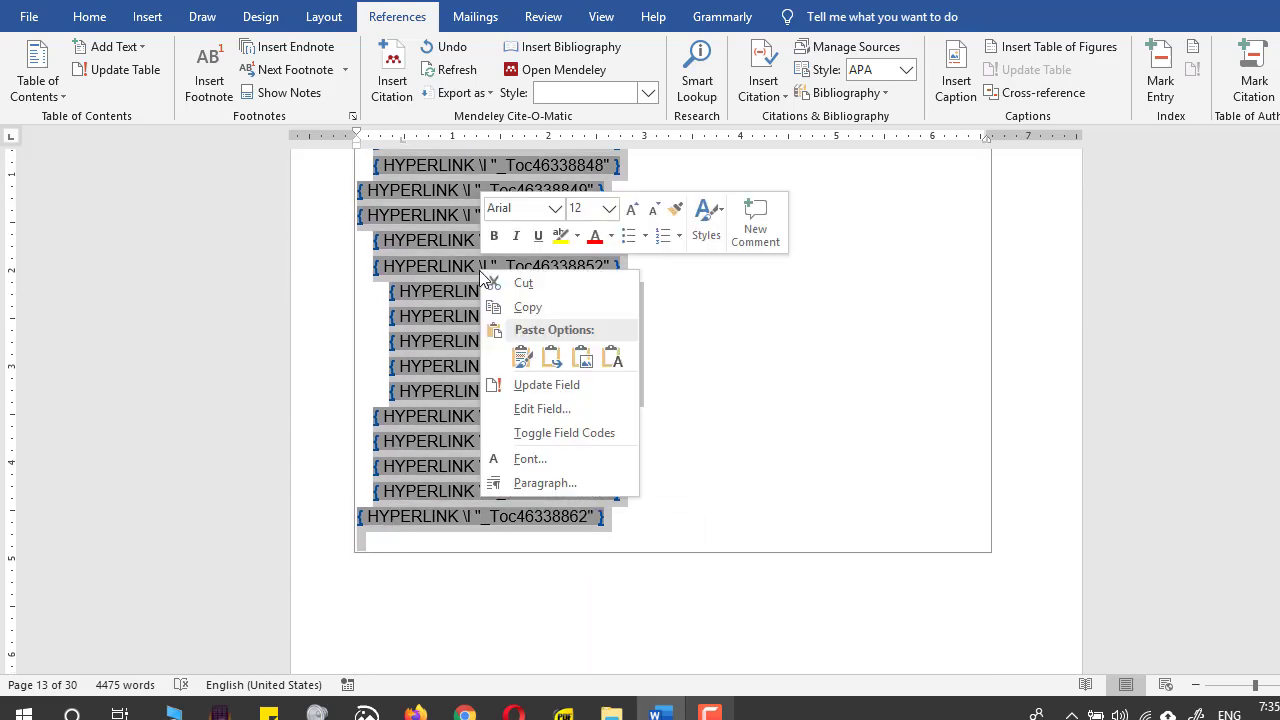
click(551, 430)
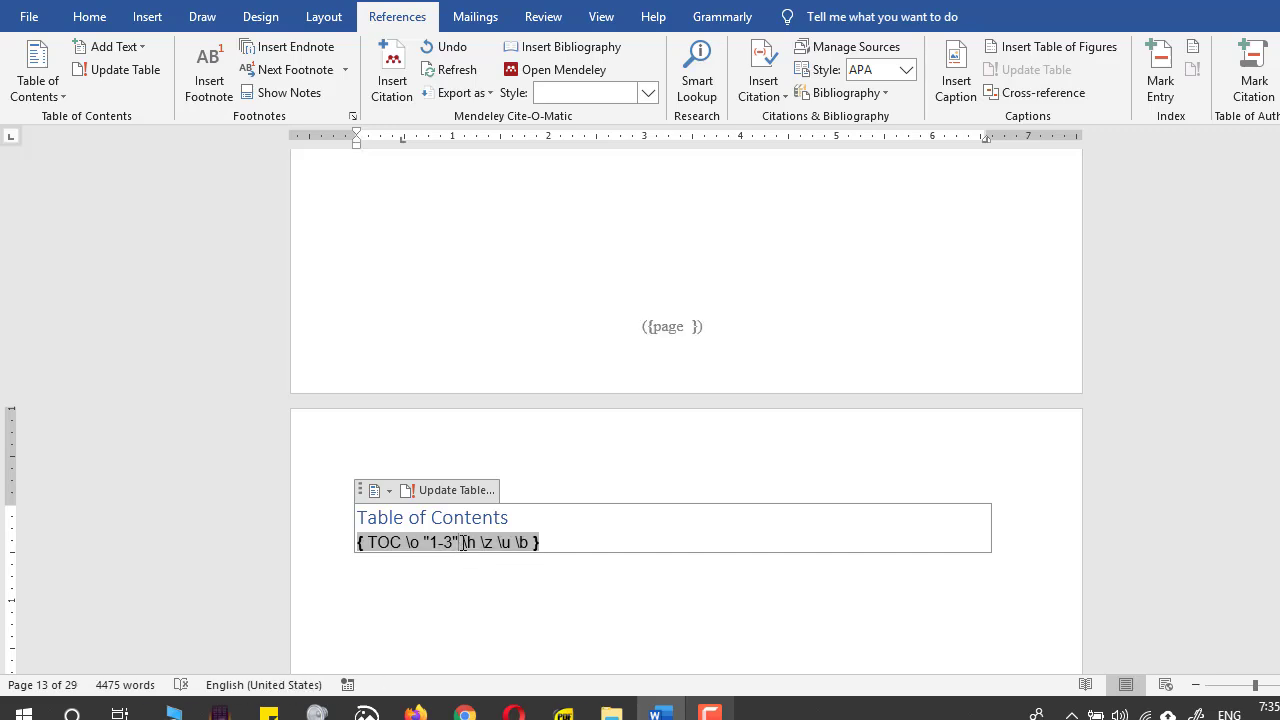
Hide all field codes and try to update the pasted table of contents field.
key(alt+F9)
scroll(554, 563, down, 4)
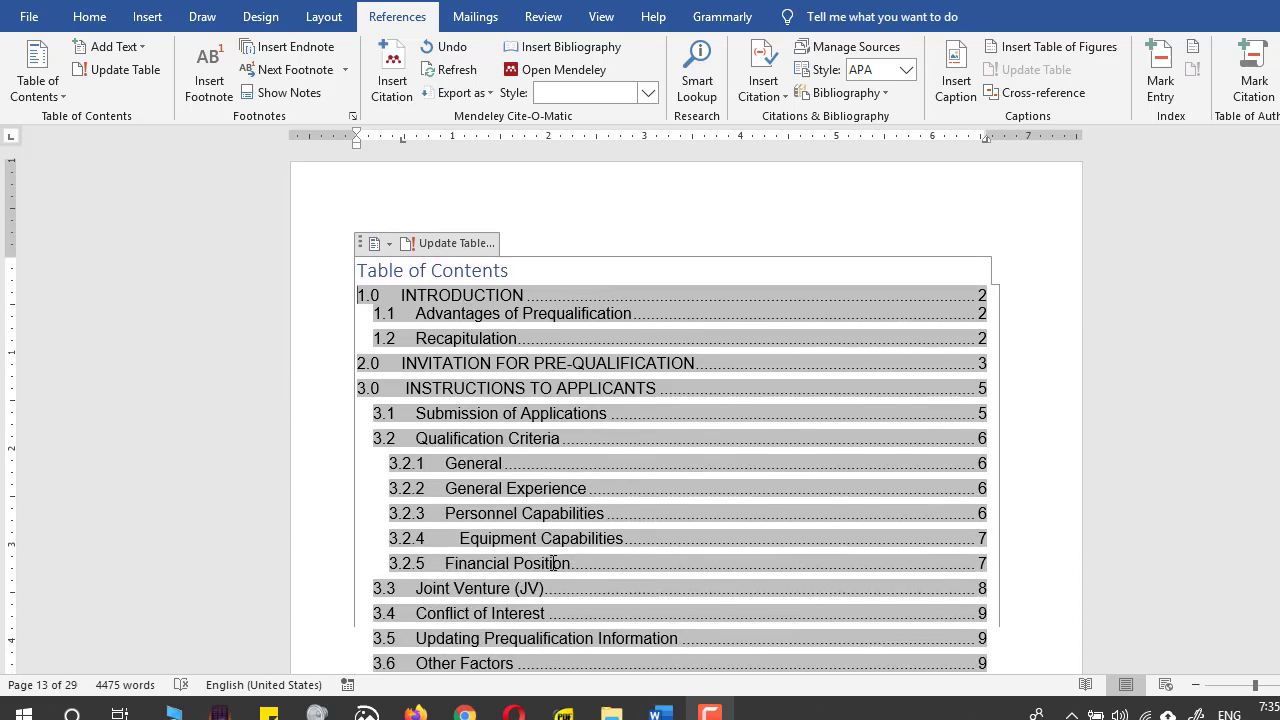
right_click(532, 421)
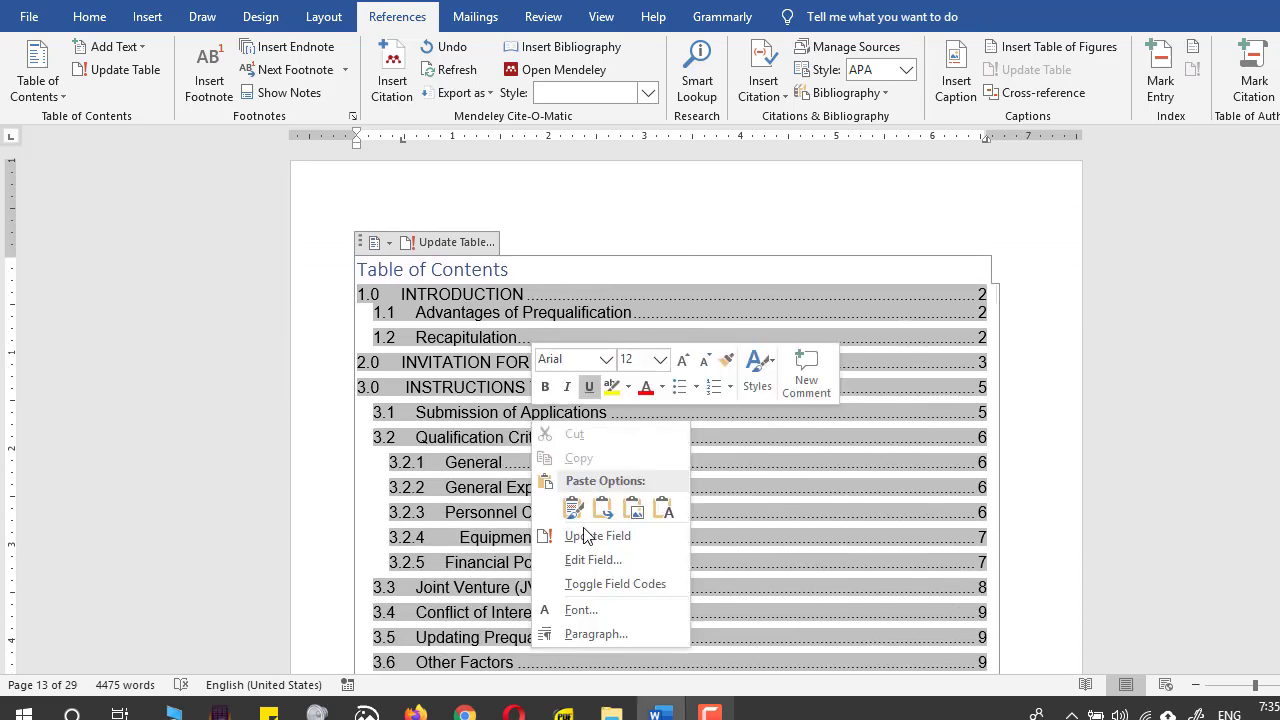
click(585, 534)
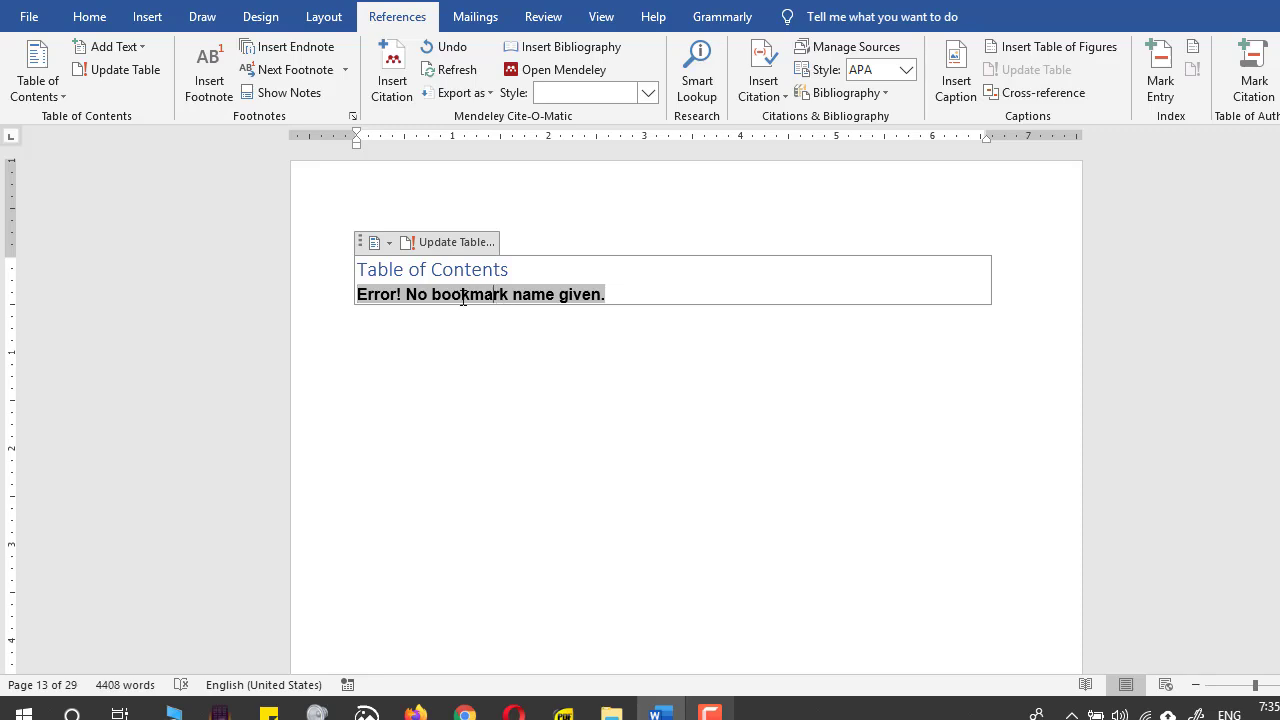
Check the exact name of the annexures bookmark in the document's bookmark list.
click(147, 16)
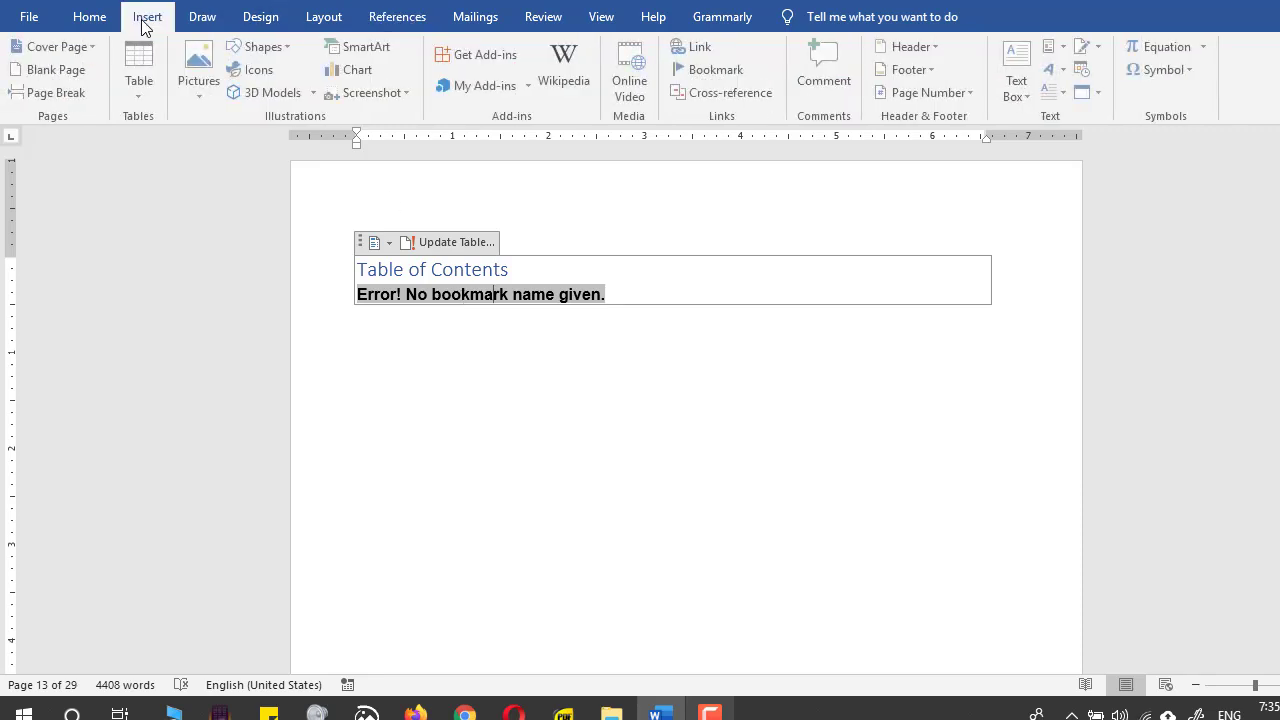
click(710, 69)
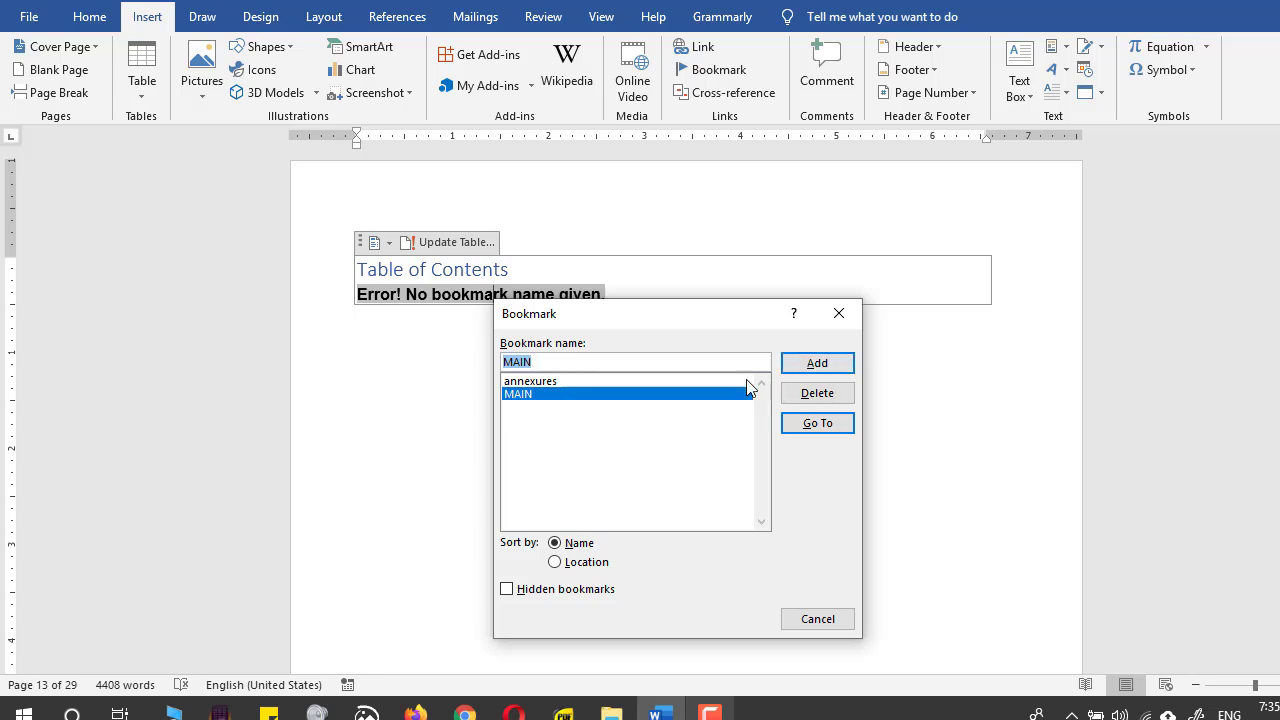
click(594, 382)
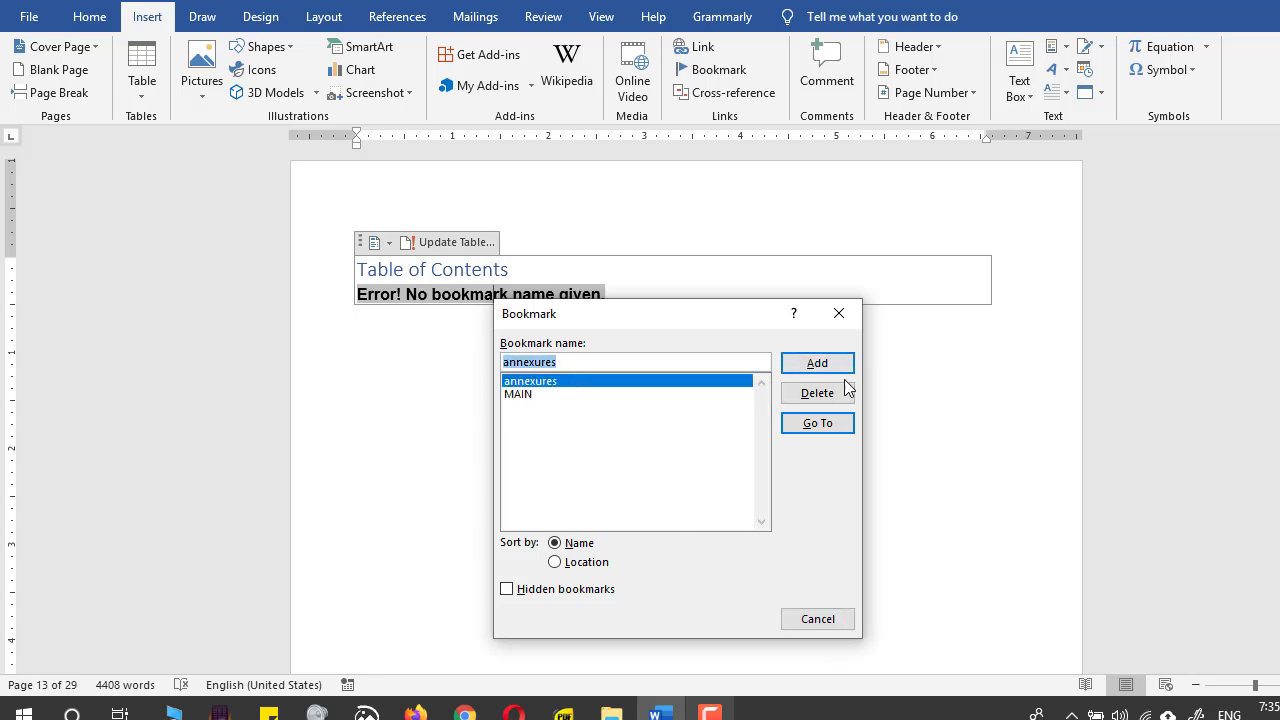
click(843, 317)
Show the pasted table's field code and enter annexures as the bookmark name following the \b switch.
click(423, 397)
click(439, 294)
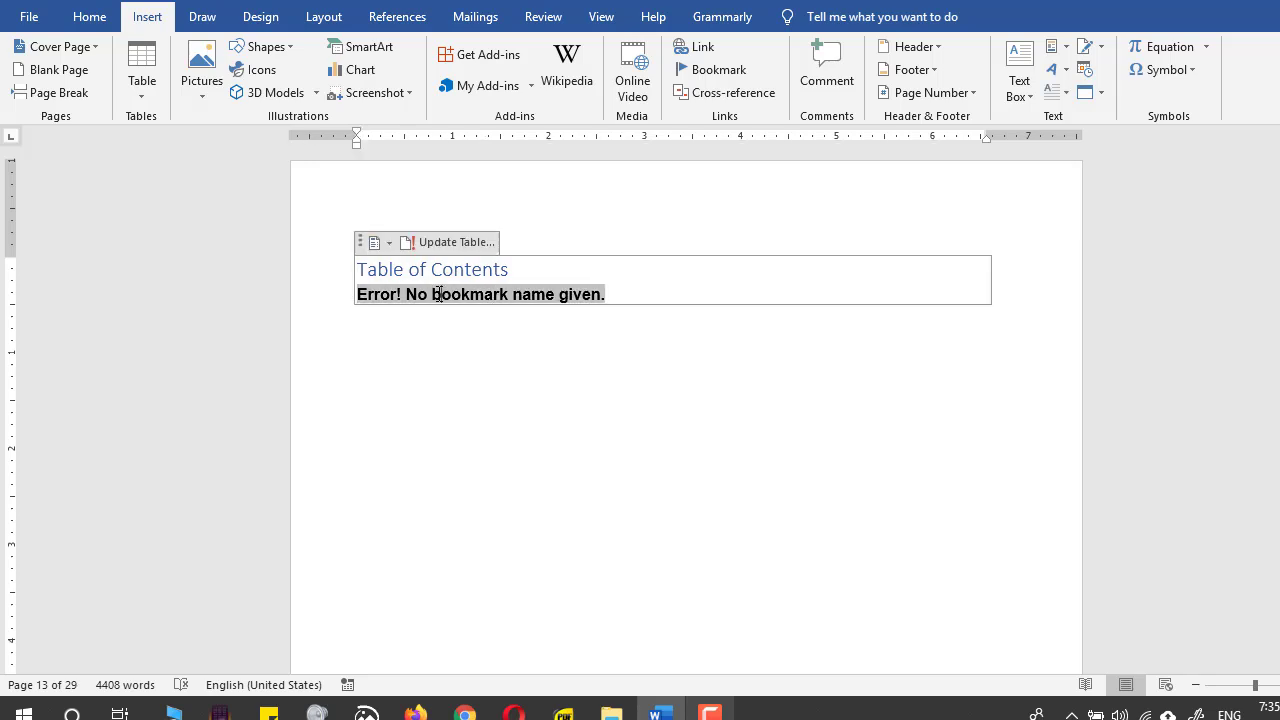
key(alt+F9)
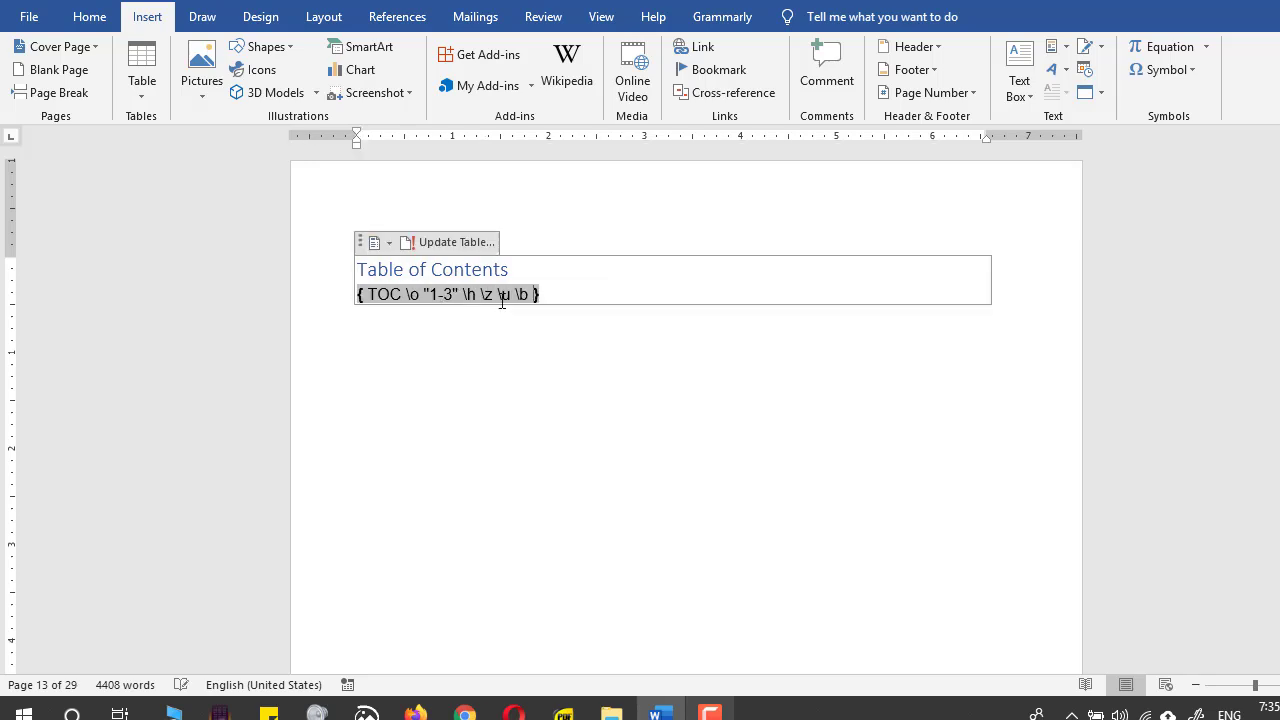
click(530, 294)
text(annexures)
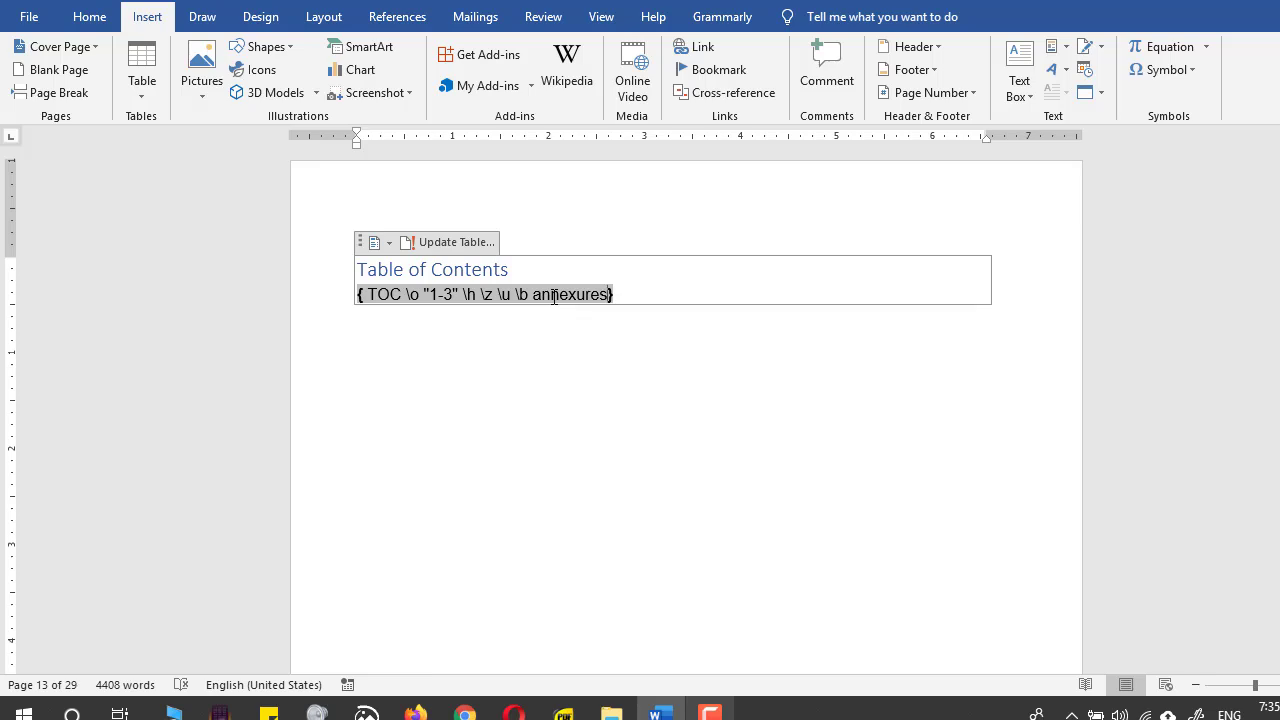
Hide the field code and update the second table of contents to apply the annexures bookmark.
key(F9)
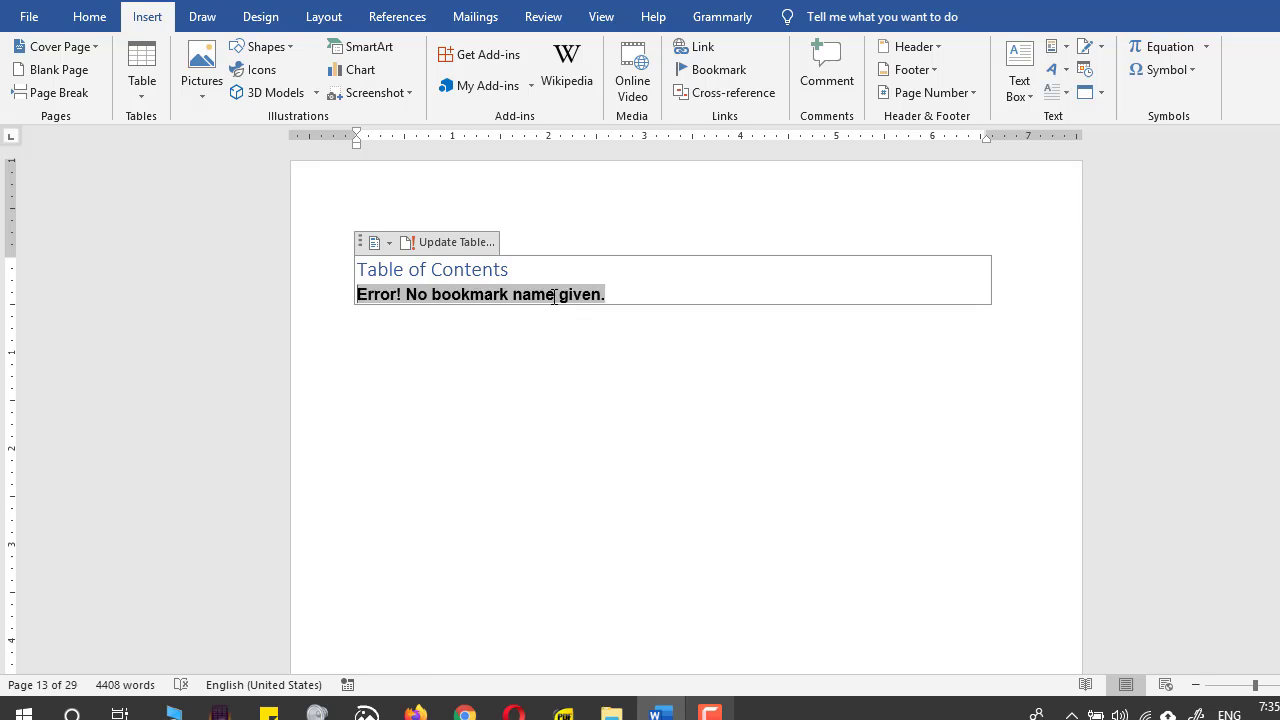
right_click(554, 297)
click(605, 412)
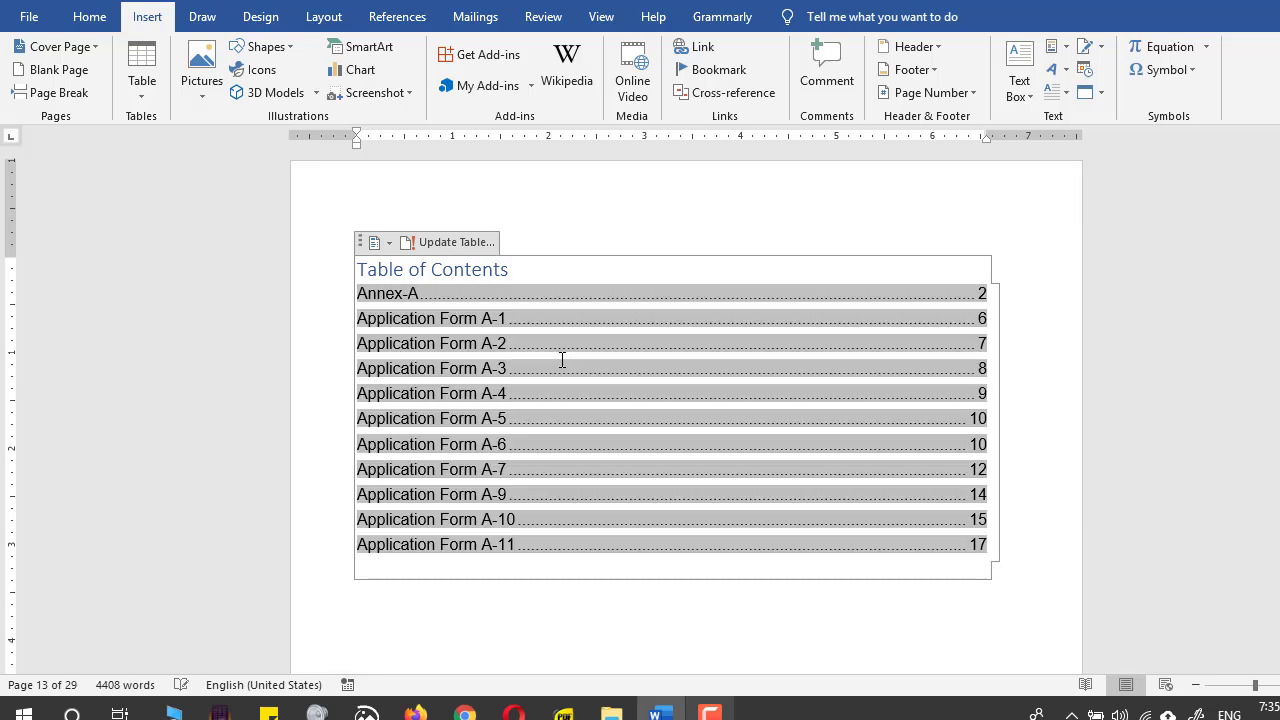
click(585, 591)
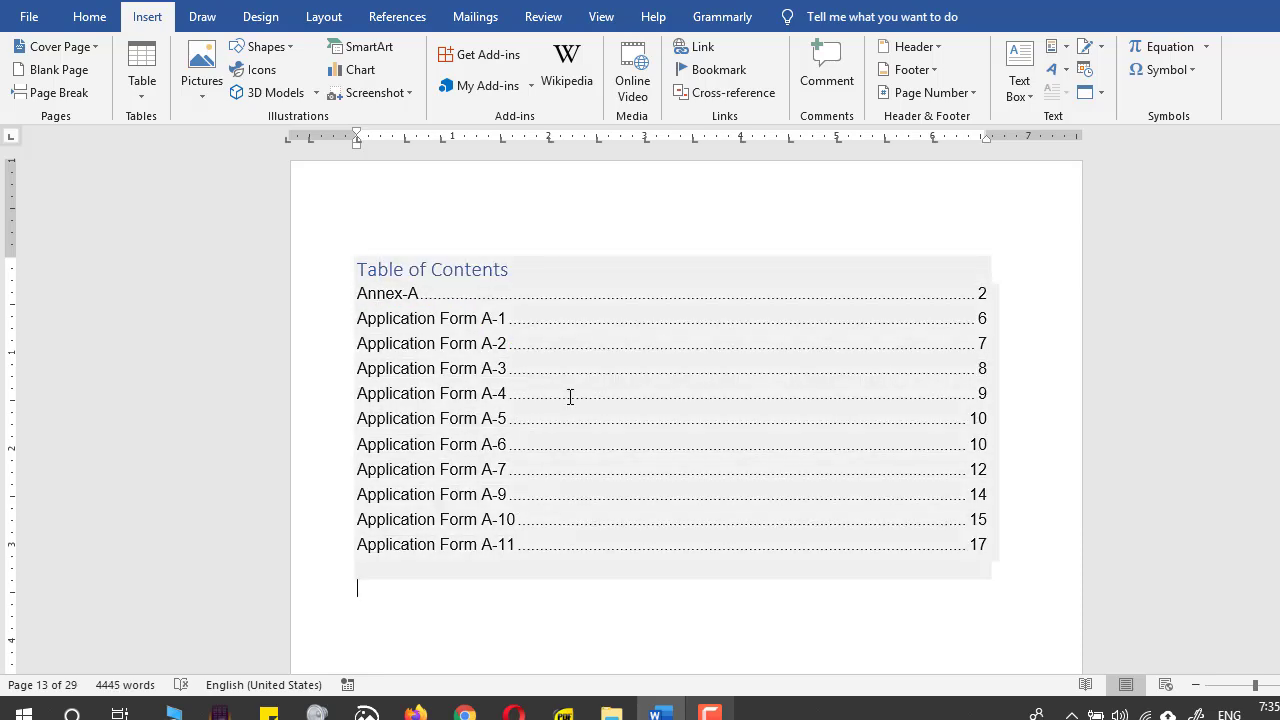
Center the Table of Contents heading above the annexures entries.
click(447, 270)
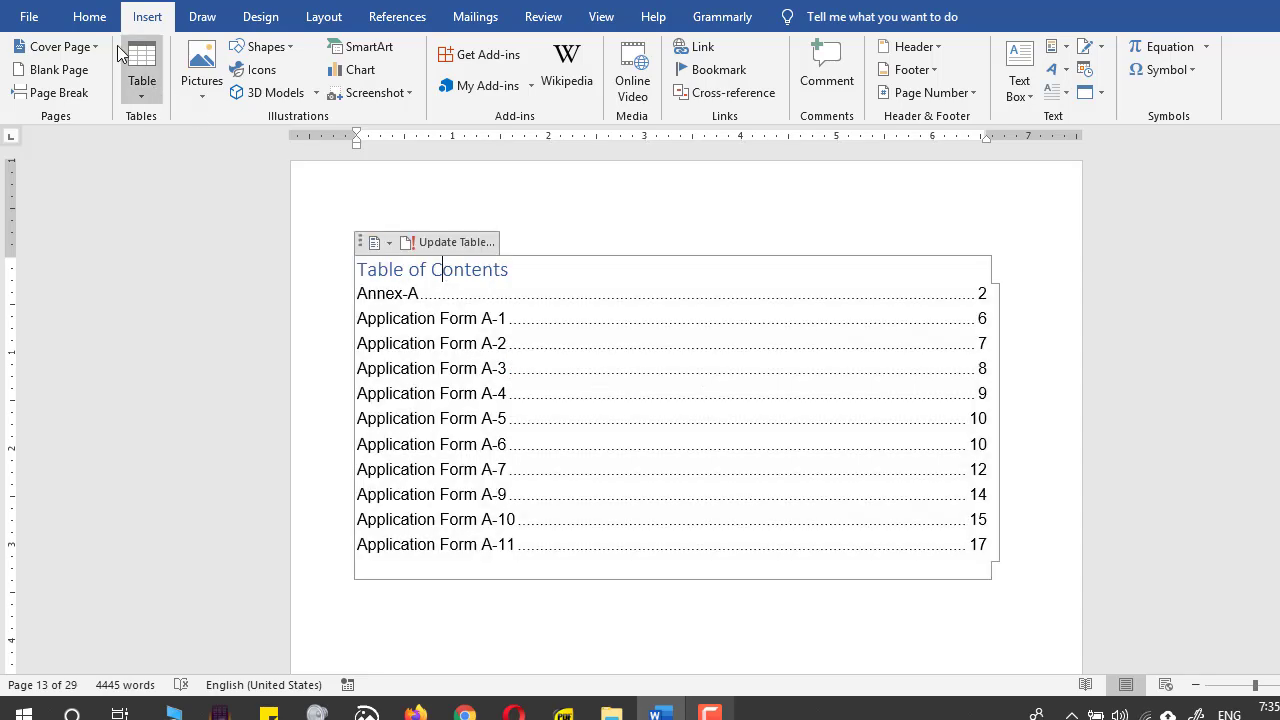
click(90, 17)
click(482, 85)
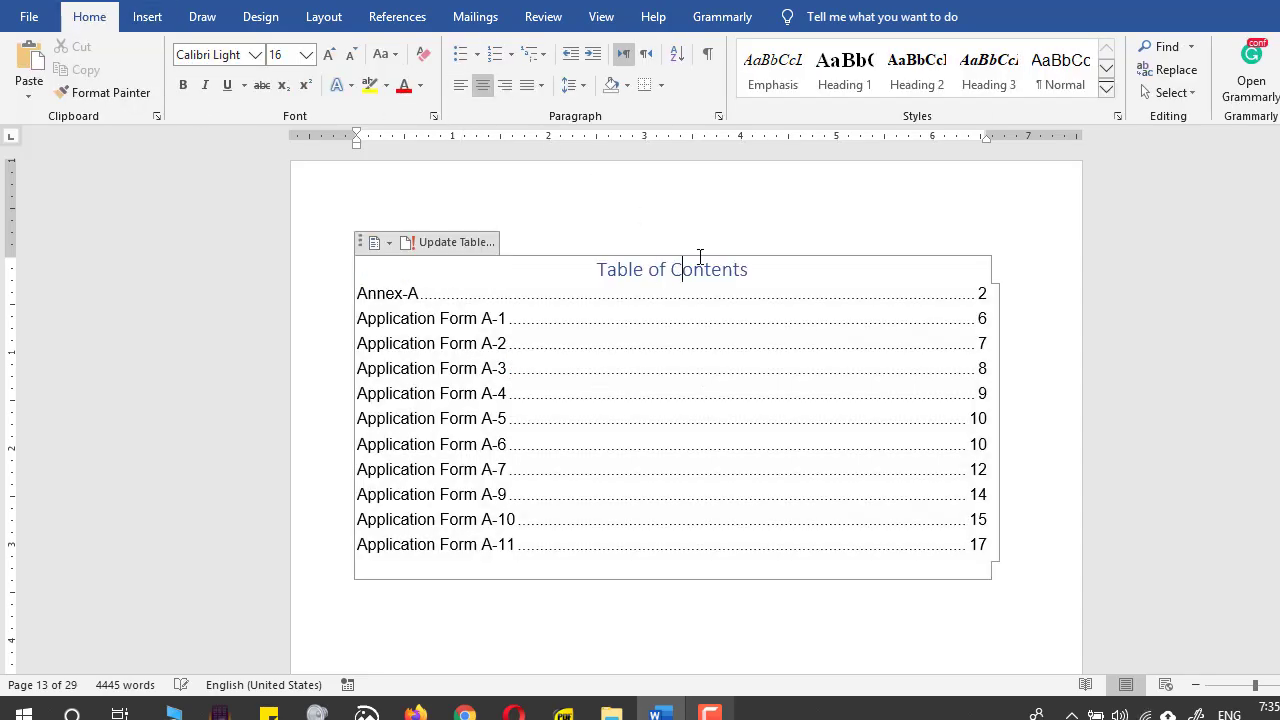
Examine the whole document as a multi-page overview, comparing the placement of the main-body and annexures tables of contents.
ctrl+scroll(690, 262, down, 2)
ctrl+scroll(688, 262, down, 4)
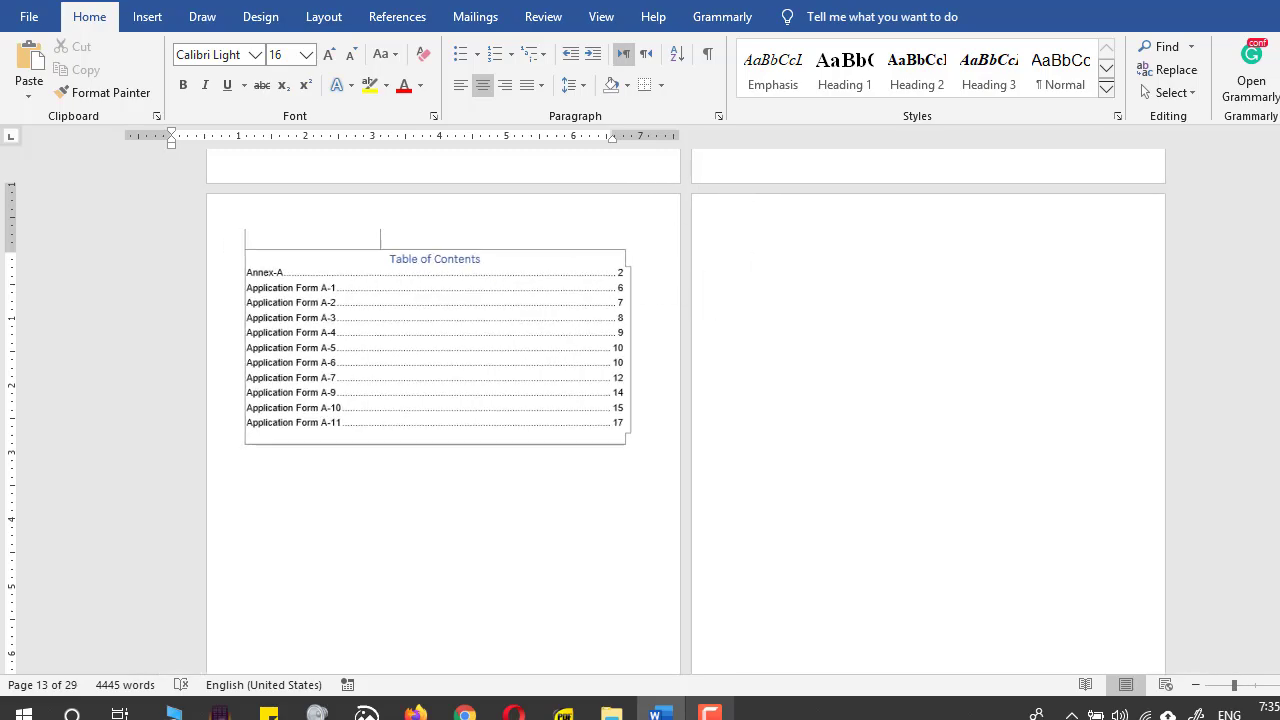
ctrl+scroll(657, 268, down, 5)
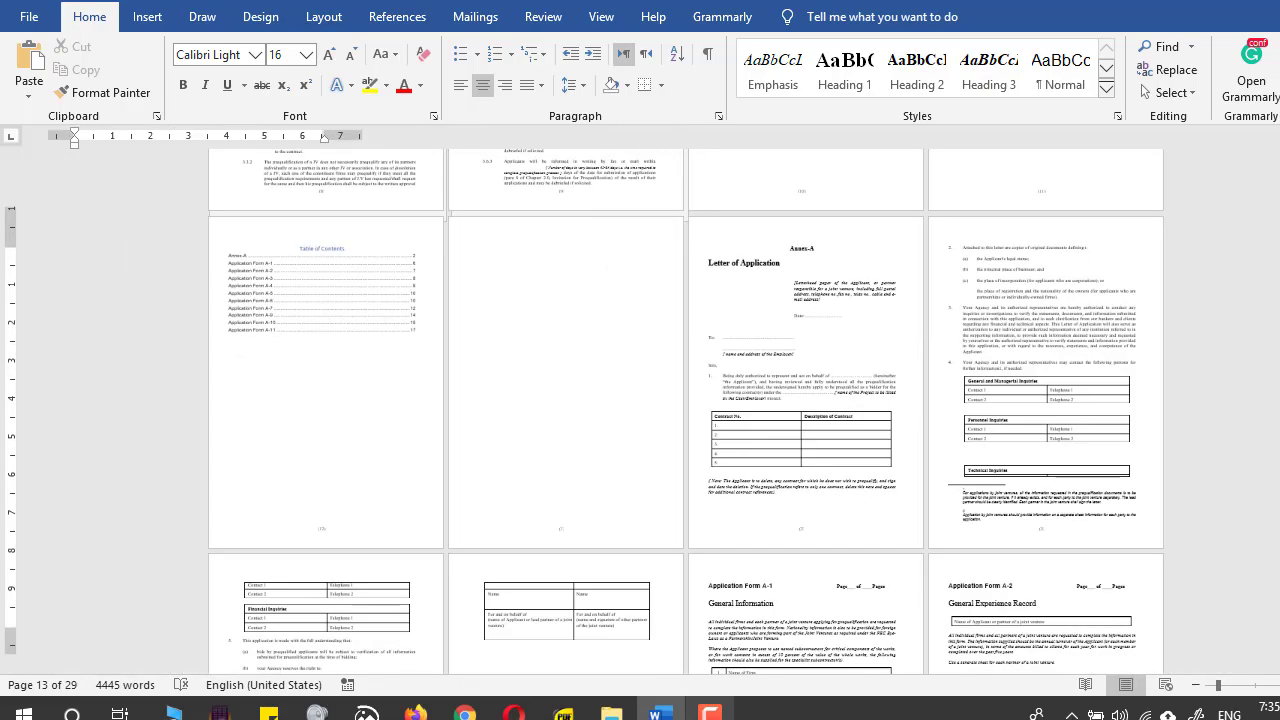
ctrl+scroll(311, 247, down, 3)
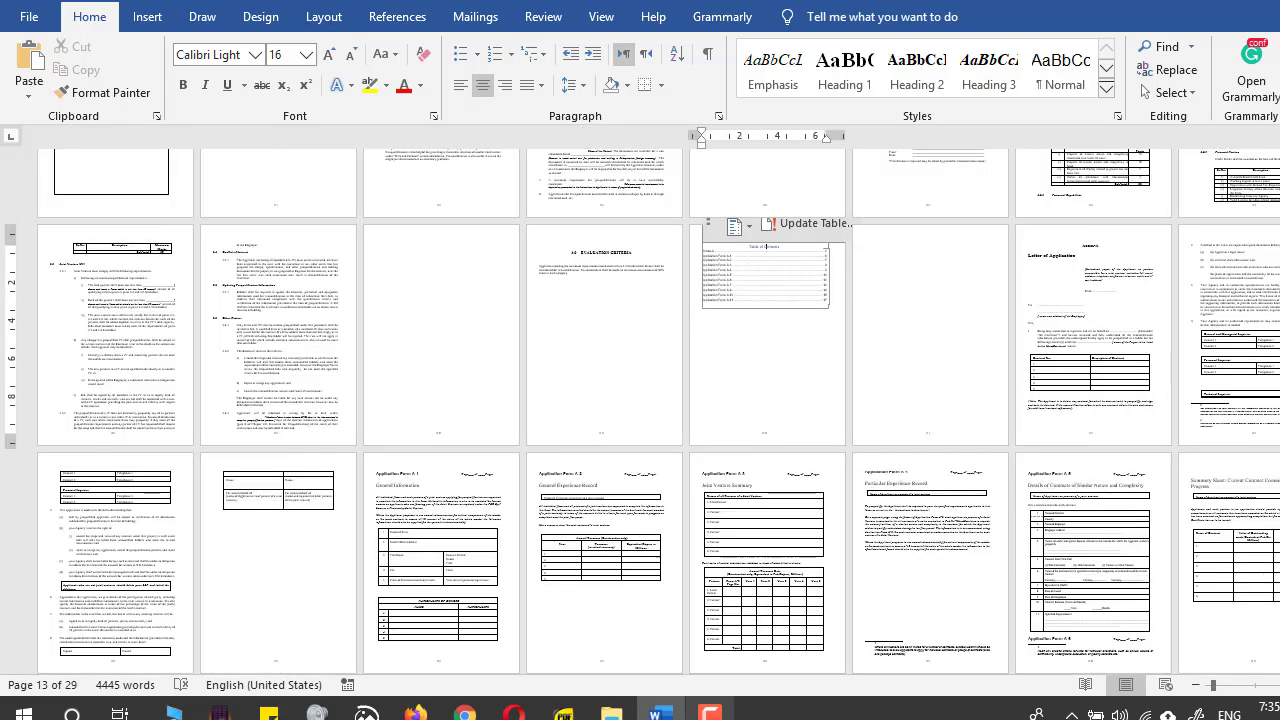
scroll(311, 247, up, 3)
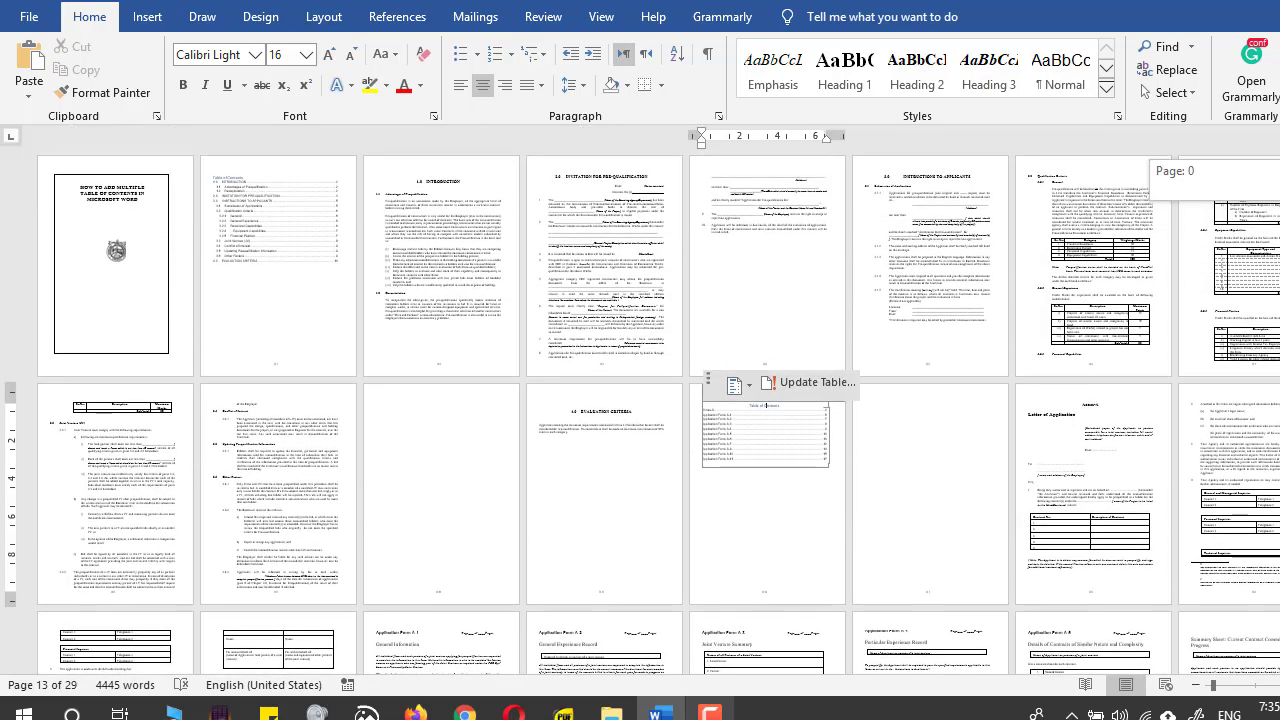
click(298, 326)
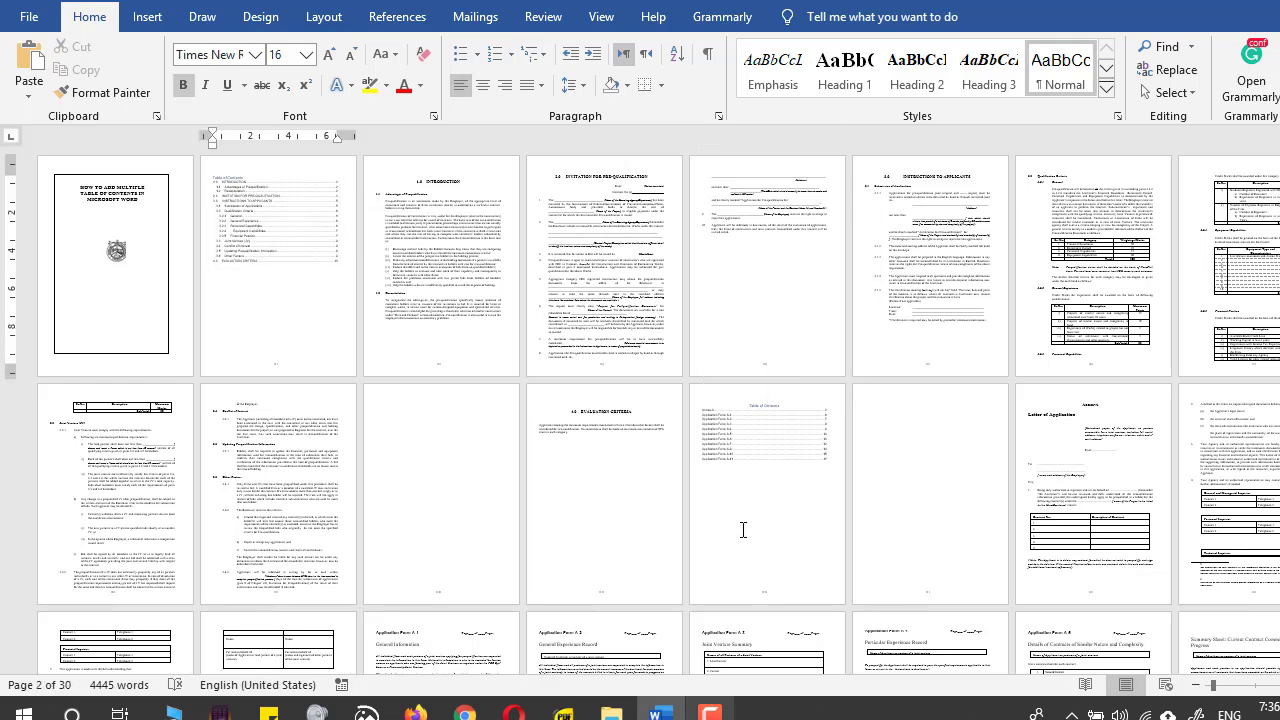
click(257, 250)
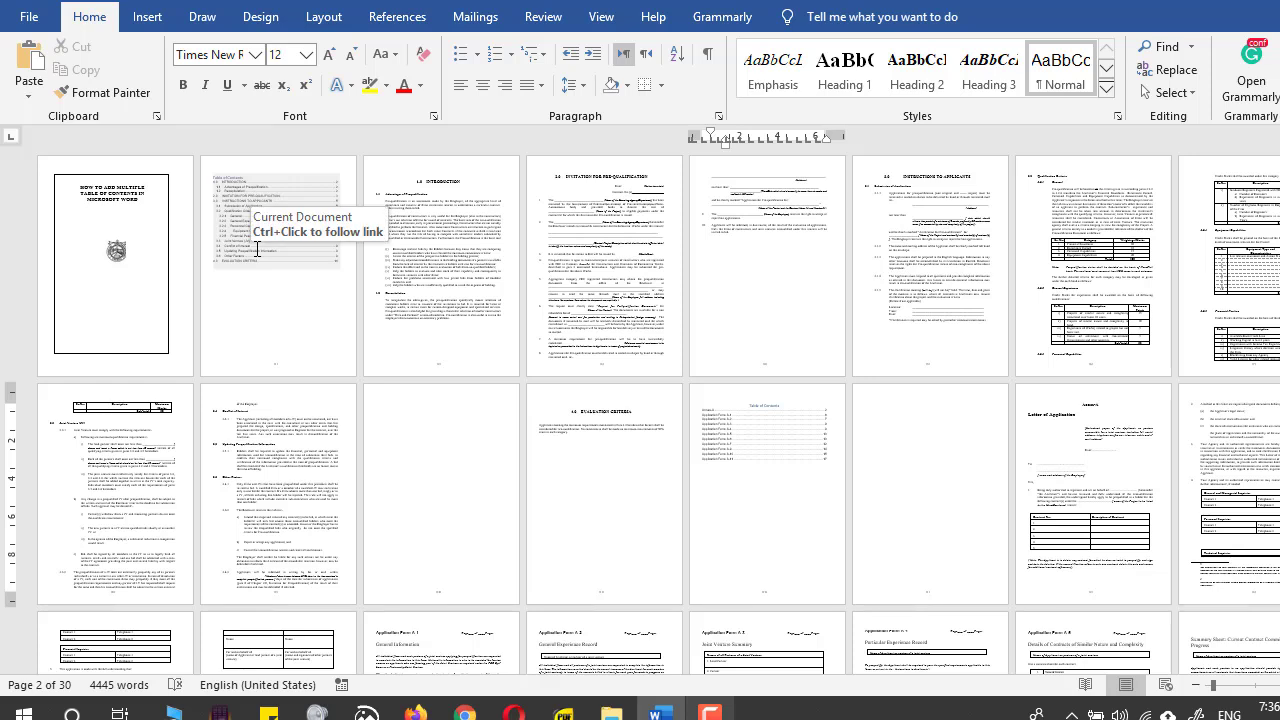
click(609, 480)
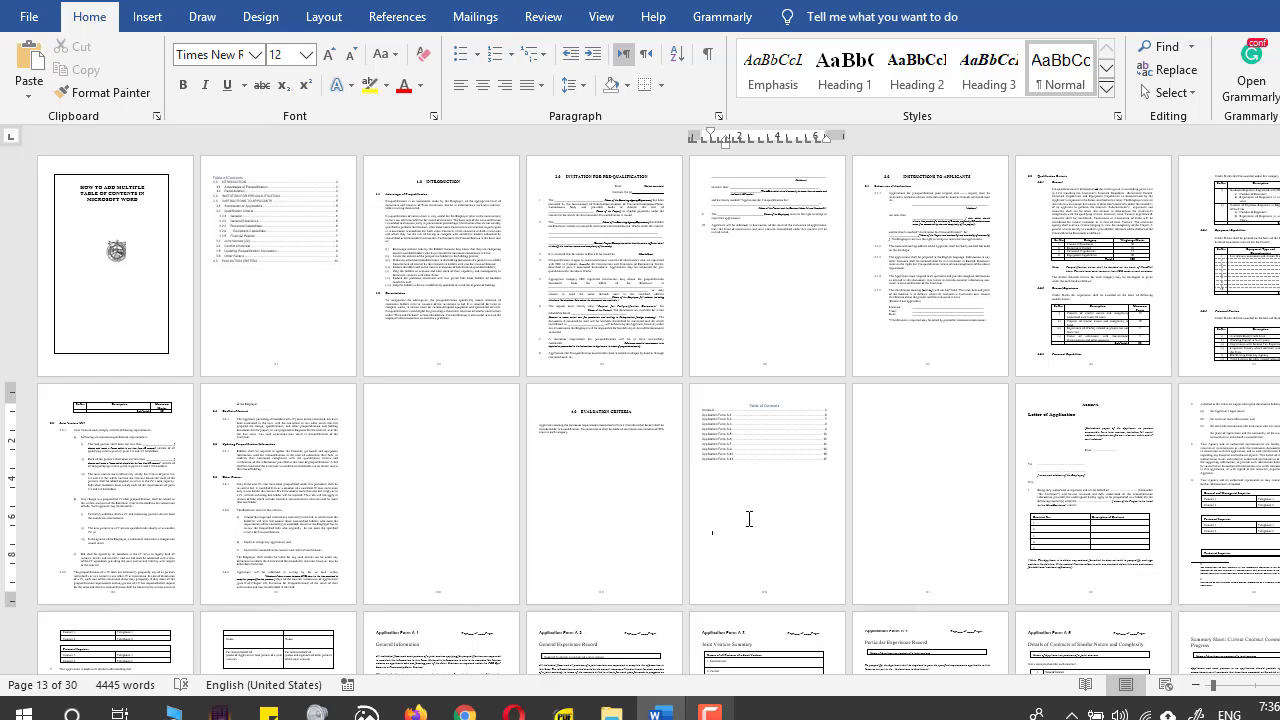